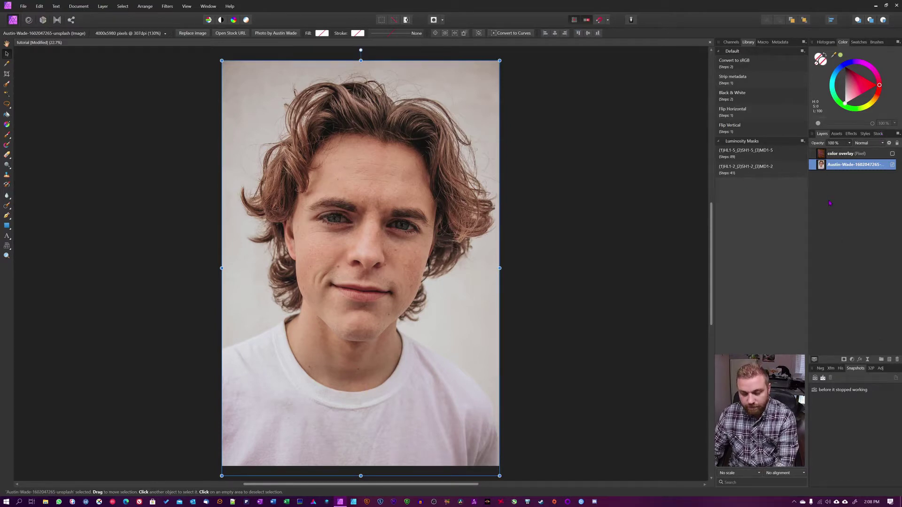
Step: Duplicate the portrait layer twice and apply a High Pass filter with a 0.8 px radius to the uppermost copy
{"action": "key", "text": "ctrl+j"}
{"action": "key", "text": "ctrl+j"}
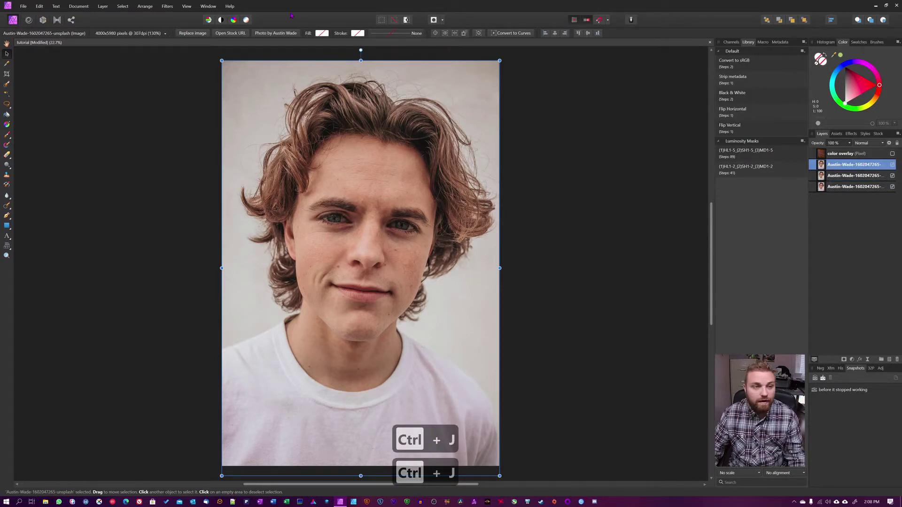
{"action": "left_click", "coordinate": [168, 6]}
{"action": "mouse_move", "coordinate": [173, 27]}
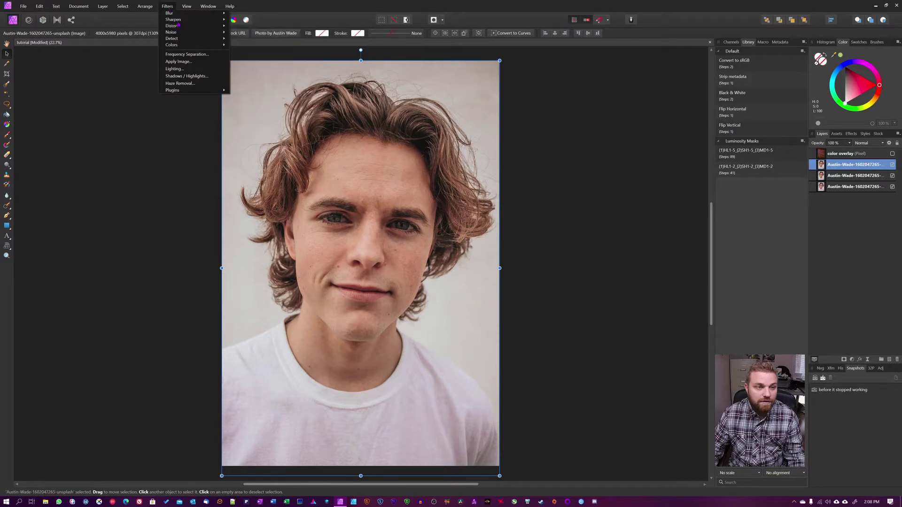
{"action": "mouse_move", "coordinate": [214, 21]}
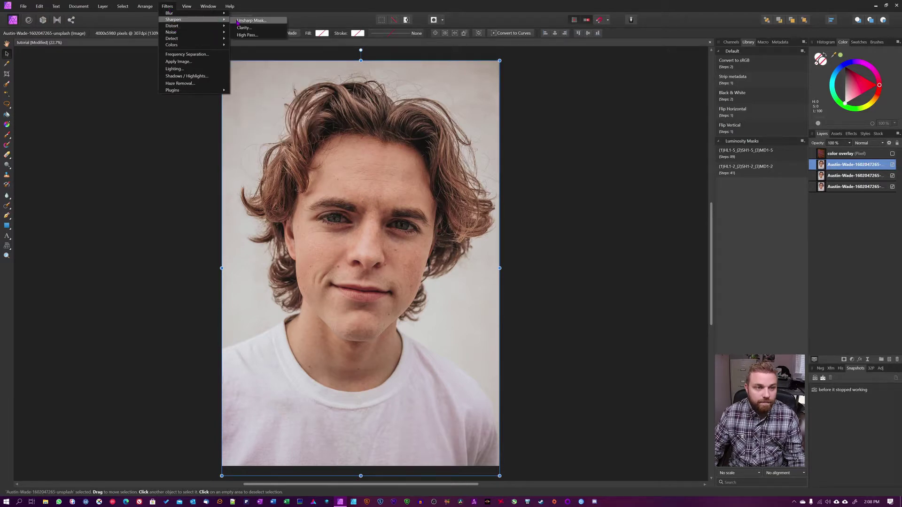
{"action": "left_click", "coordinate": [247, 35]}
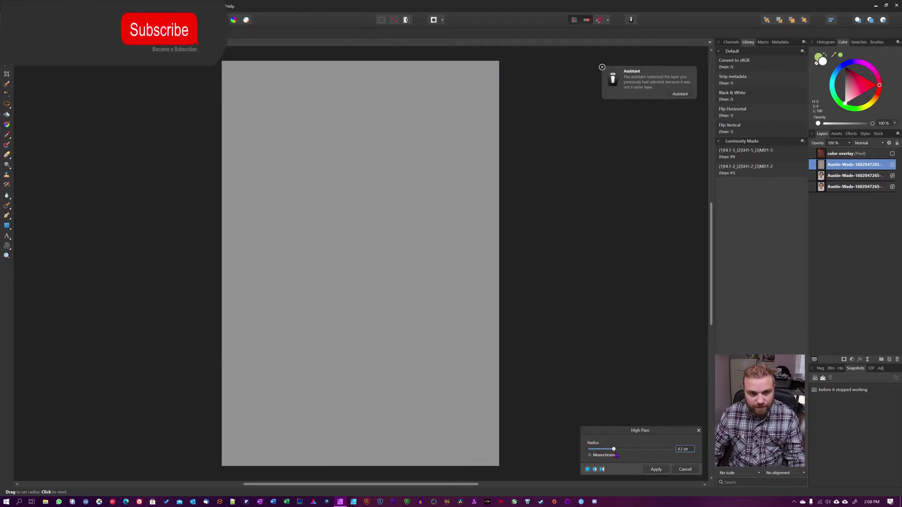
{"action": "left_click_drag", "start_coordinate": [305, 282], "coordinate": [340, 283]}
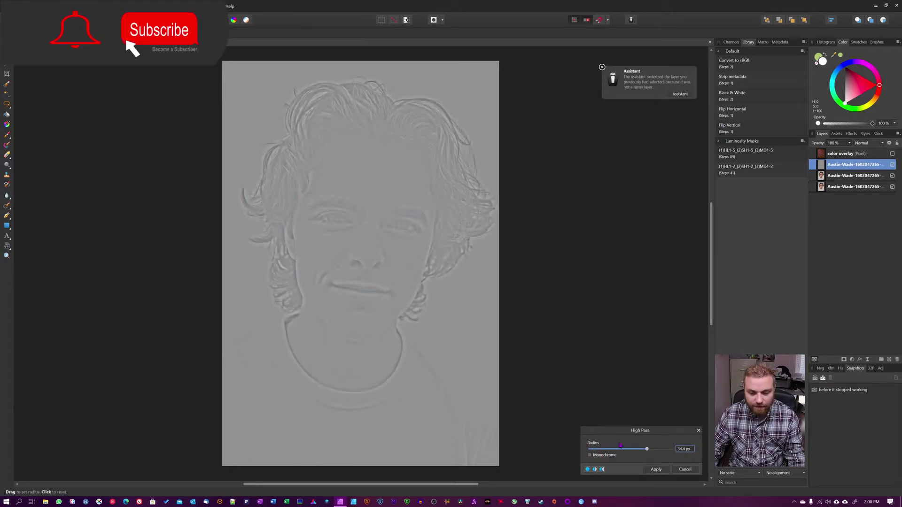
{"action": "left_click_drag", "start_coordinate": [373, 295], "coordinate": [348, 297]}
{"action": "left_click_drag", "start_coordinate": [636, 449], "coordinate": [606, 452]}
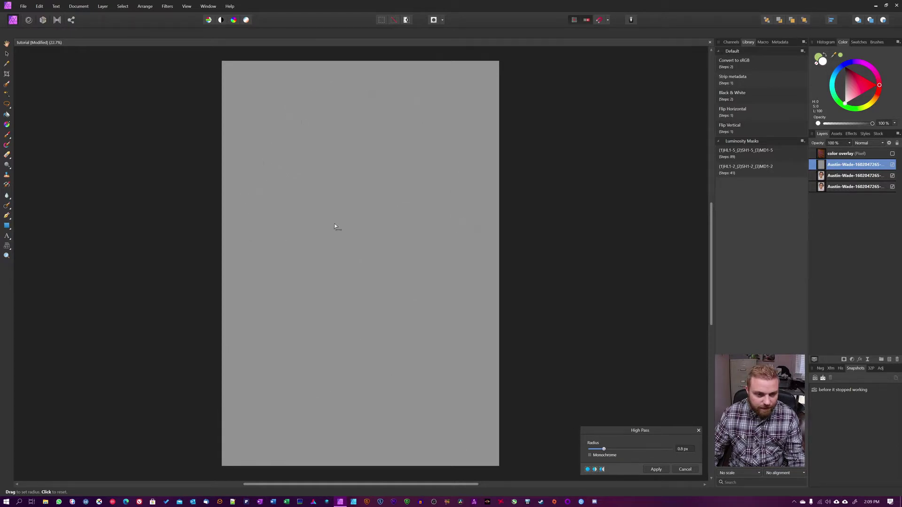
{"action": "left_click", "coordinate": [658, 473]}
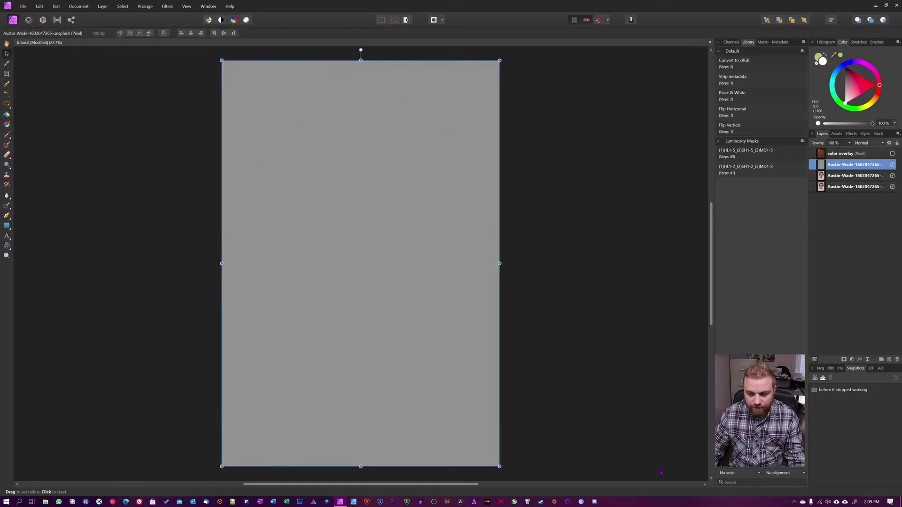
Step: Set the High Pass layer's blend mode to Linear Light and move the layer beneath the other portrait copy
{"action": "left_click", "coordinate": [871, 143]}
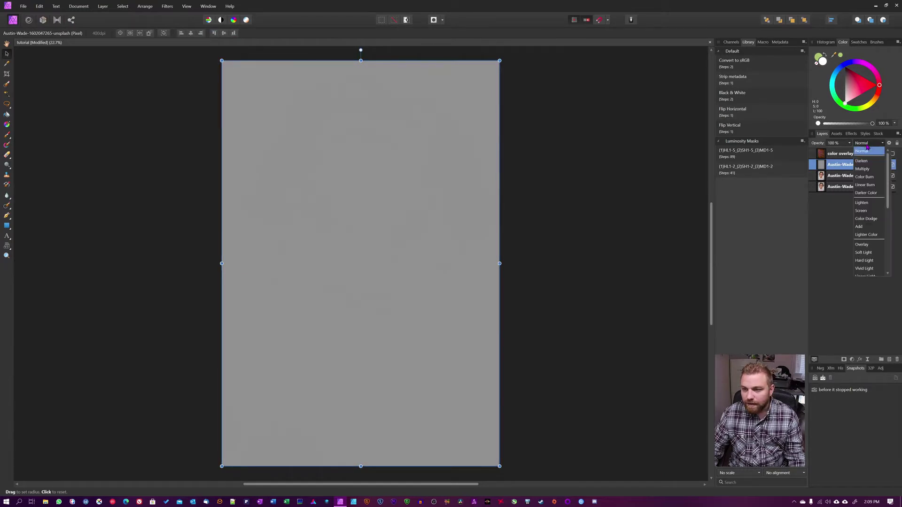
{"action": "scroll", "coordinate": [867, 261], "scroll_direction": "down", "scroll_amount": 1}
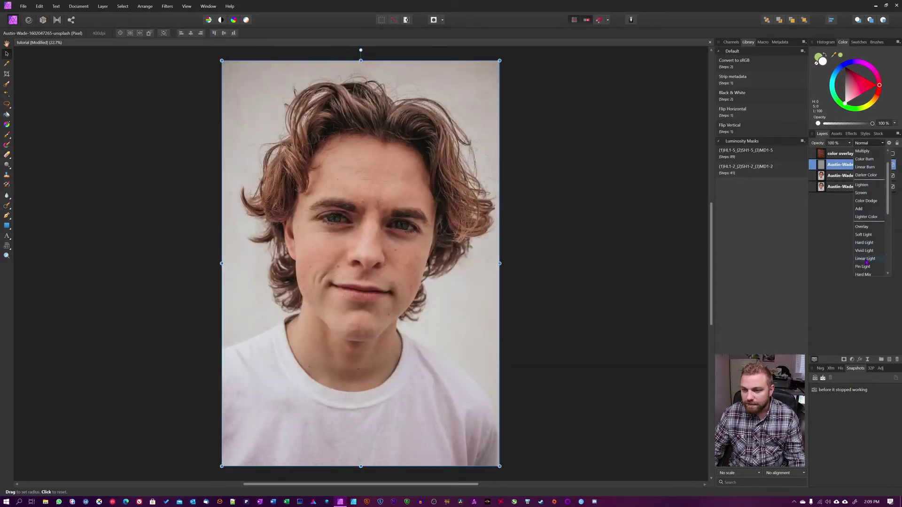
{"action": "left_click", "coordinate": [869, 259]}
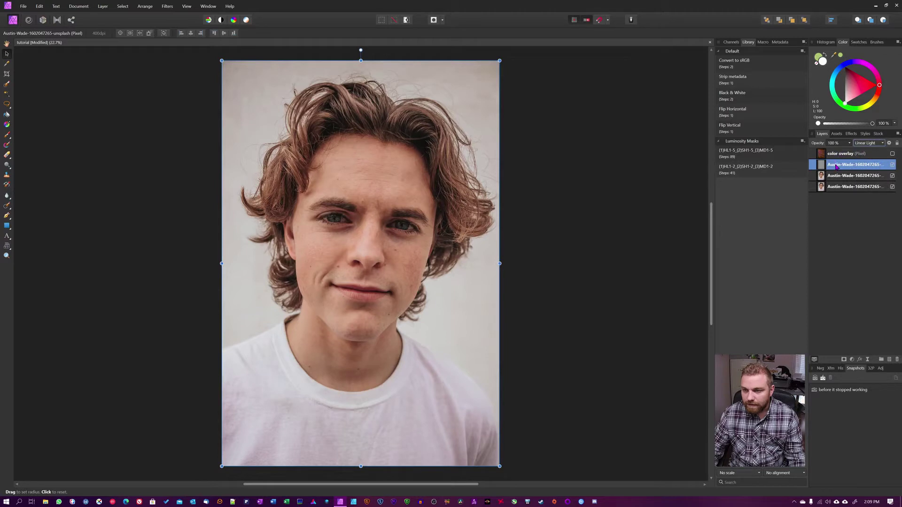
{"action": "left_click_drag", "start_coordinate": [837, 166], "coordinate": [823, 181]}
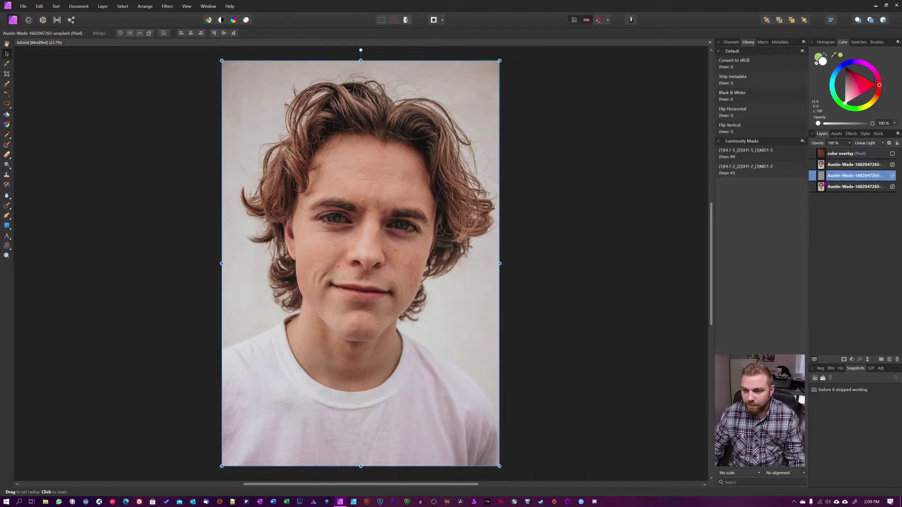
Step: Apply an Unsharp Mask with radius 0.8 px, factor 1.663 and threshold 12% to the upper portrait copy, and set its blend mode to Lighter Color
{"action": "left_click", "coordinate": [856, 165]}
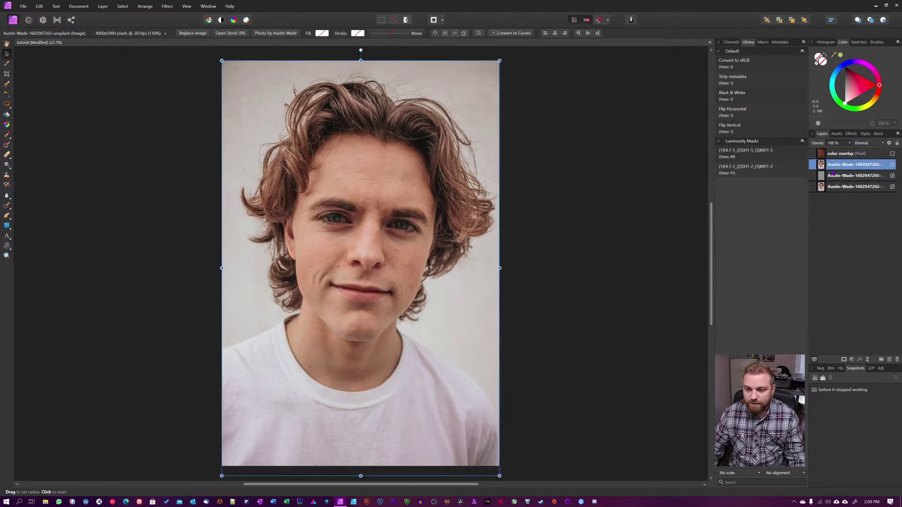
{"action": "left_click", "coordinate": [167, 7]}
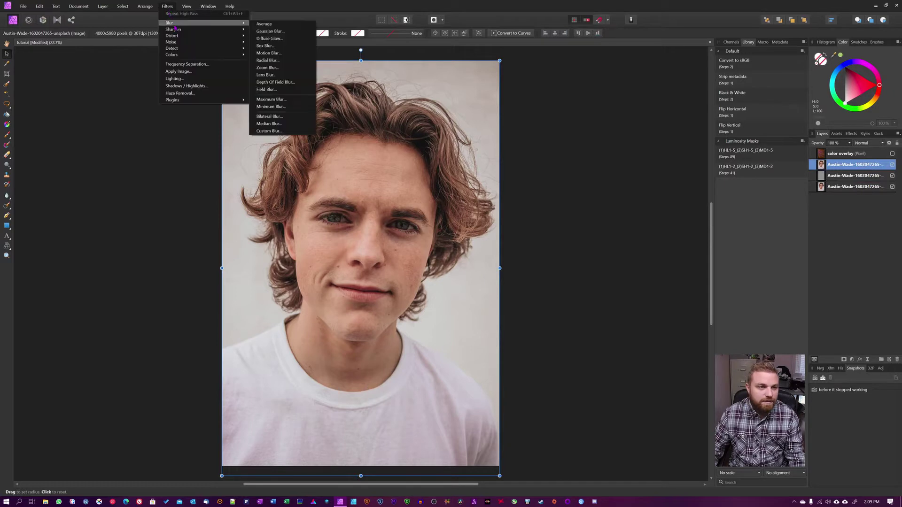
{"action": "left_click", "coordinate": [269, 34]}
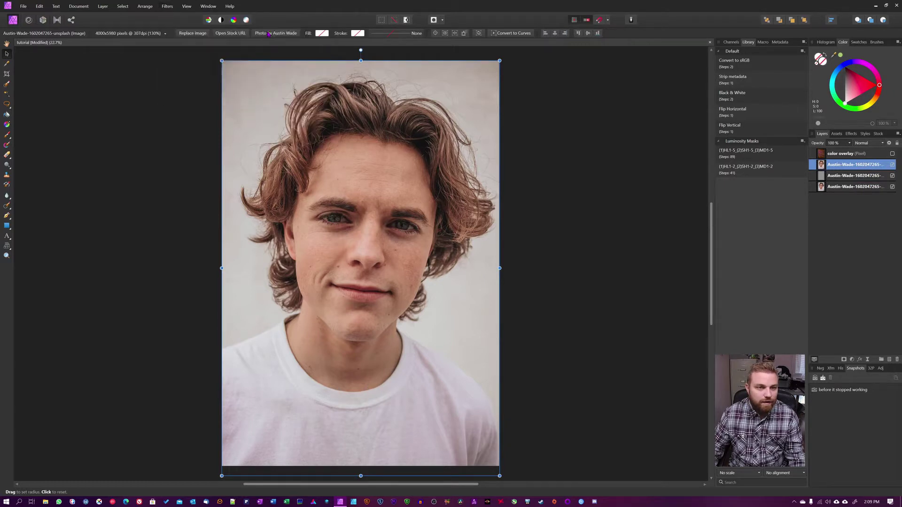
{"action": "left_click", "coordinate": [604, 431]}
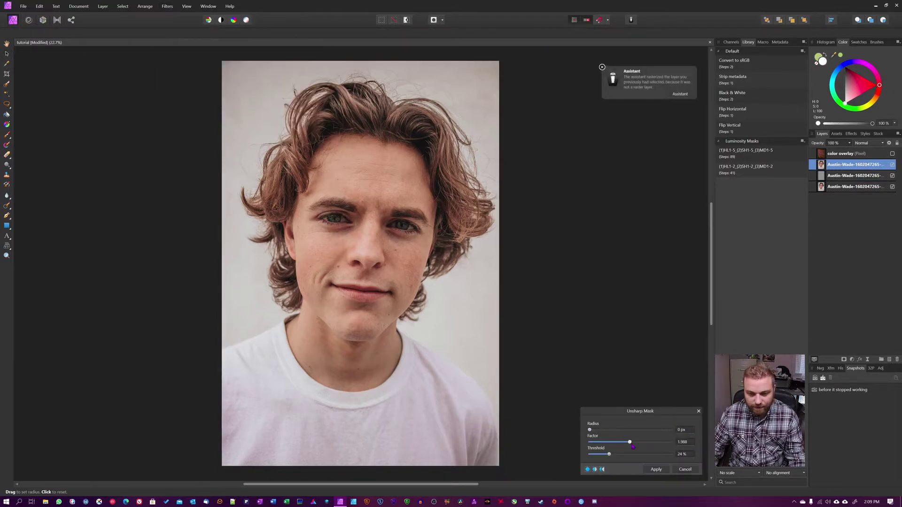
{"action": "left_click", "coordinate": [625, 443]}
{"action": "left_click", "coordinate": [609, 455]}
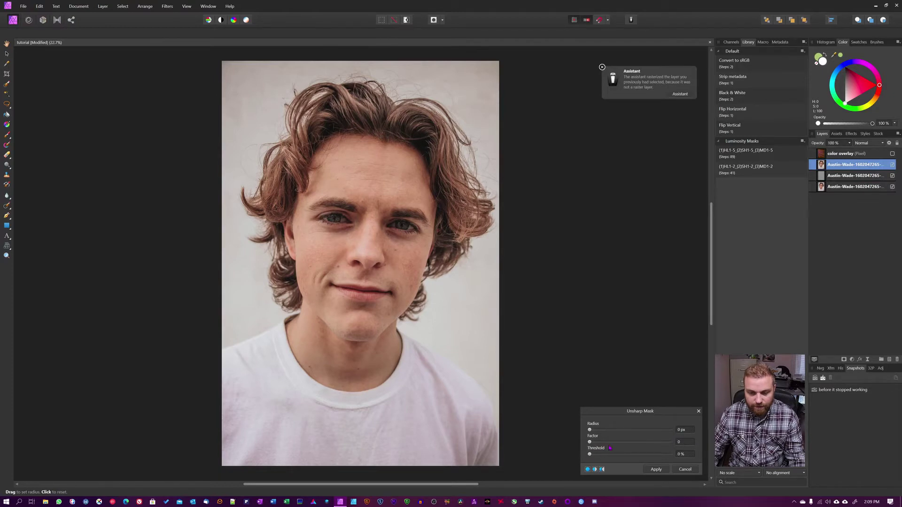
{"action": "left_click_drag", "start_coordinate": [590, 431], "coordinate": [622, 443]}
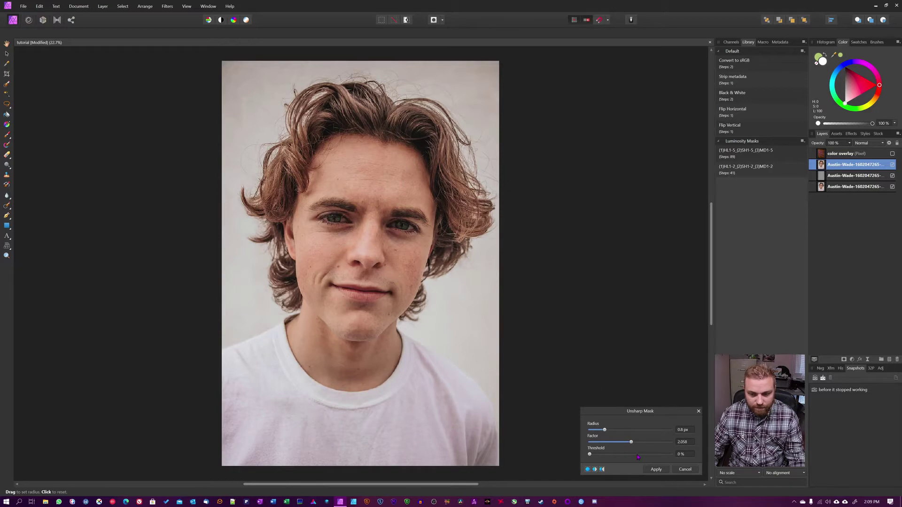
{"action": "left_click_drag", "start_coordinate": [631, 443], "coordinate": [624, 443]}
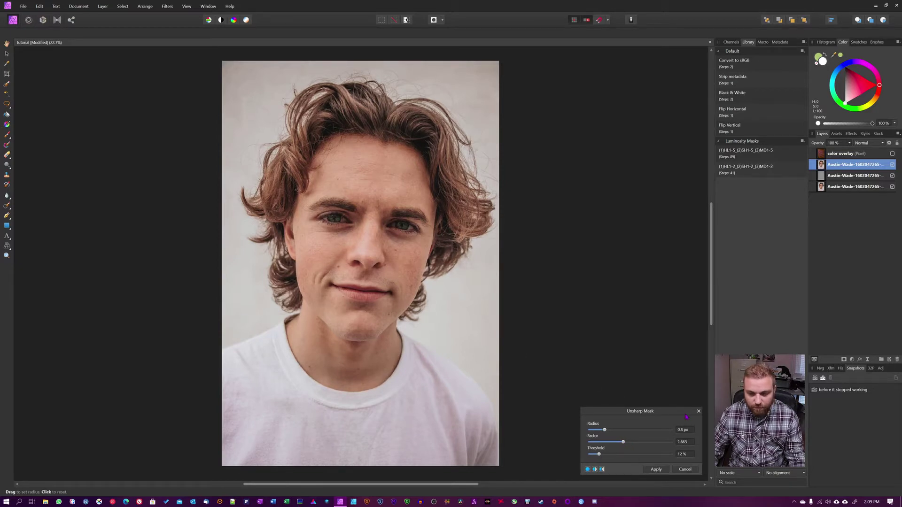
{"action": "left_click", "coordinate": [661, 471]}
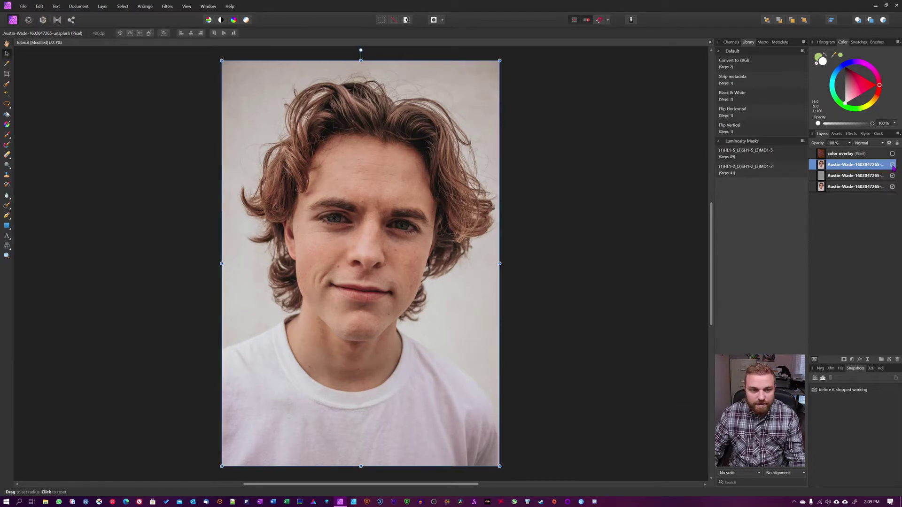
{"action": "left_click", "coordinate": [869, 143]}
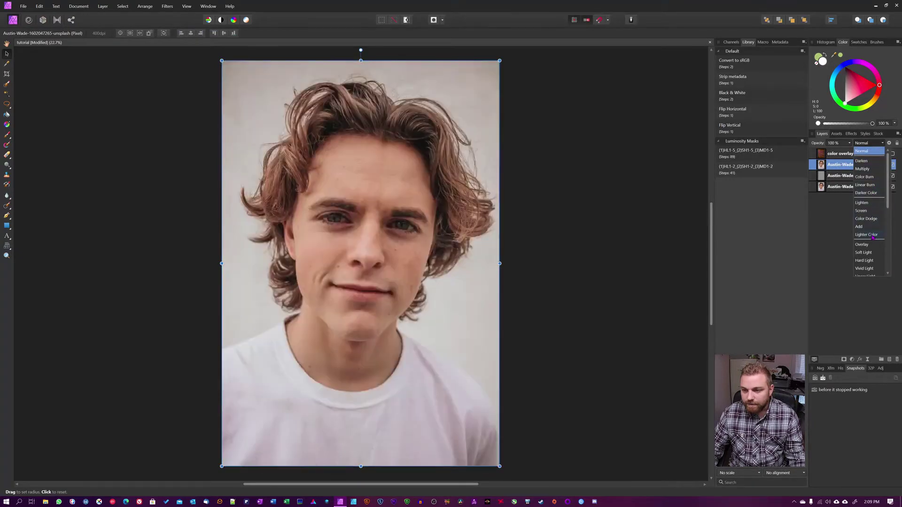
{"action": "left_click", "coordinate": [871, 236]}
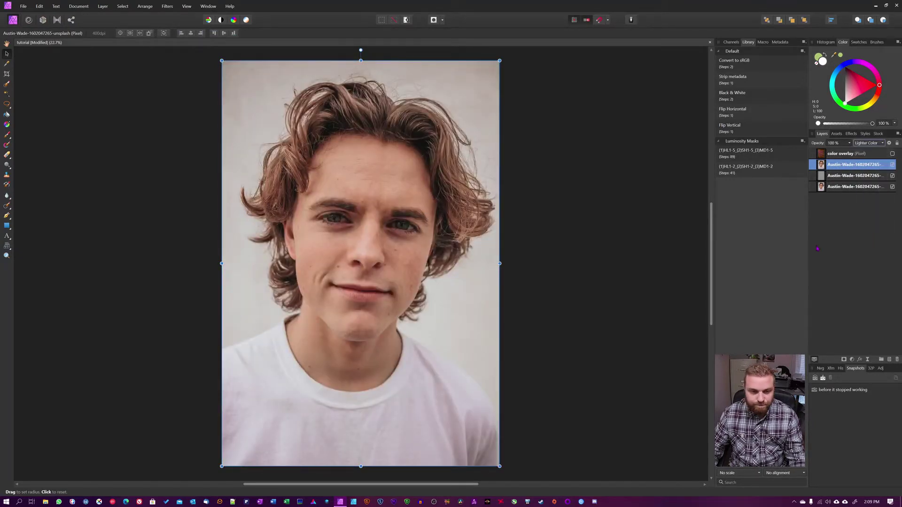
Step: Group the unsharp-masked copy with the High Pass layer and name the group "sharpen unsharpen"
{"action": "left_click", "coordinate": [854, 176], "text": "shift"}
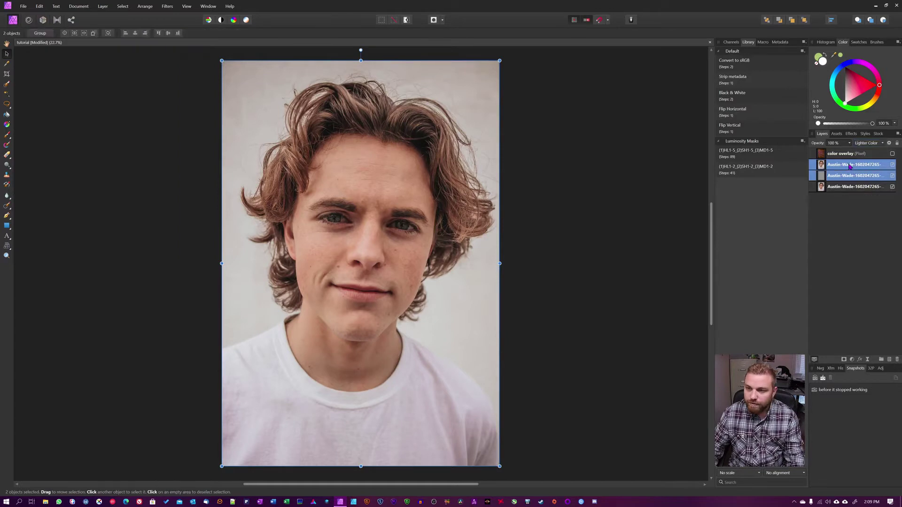
{"action": "key", "text": "ctrl+g"}
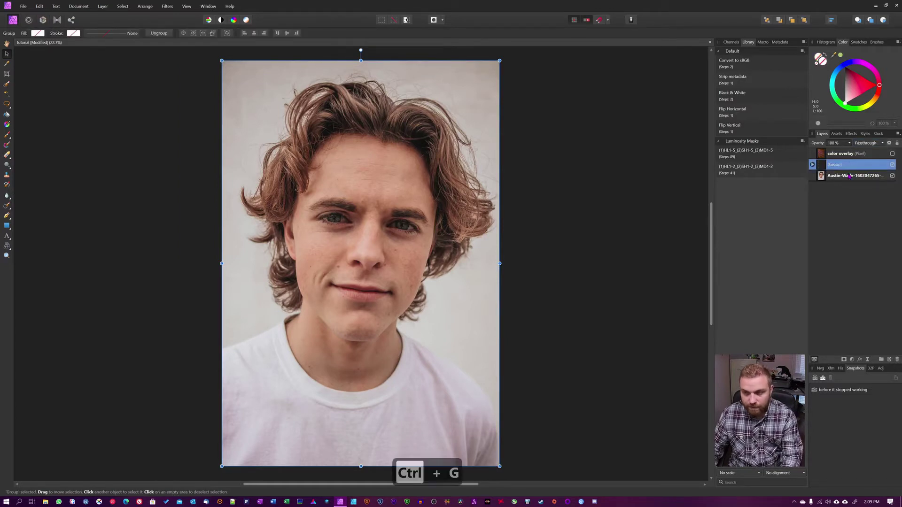
{"action": "left_click", "coordinate": [836, 165]}
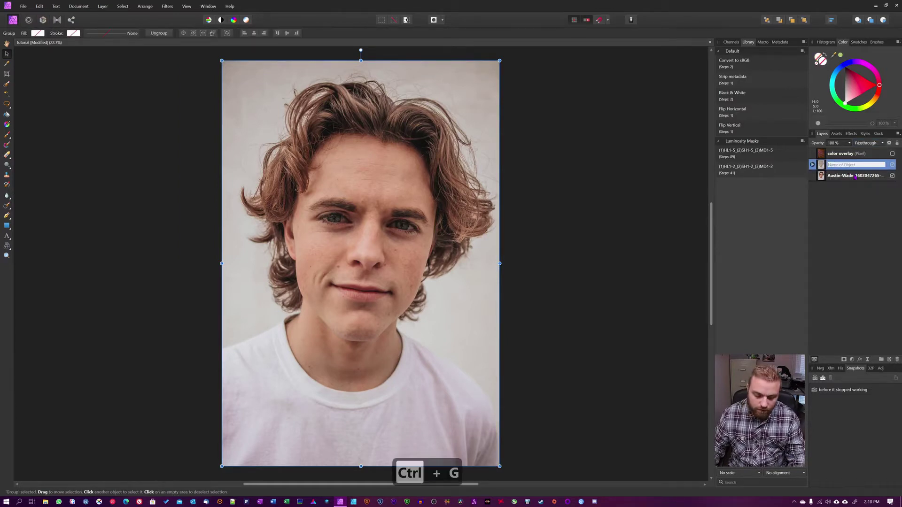
{"action": "type", "text": "sharpen"}
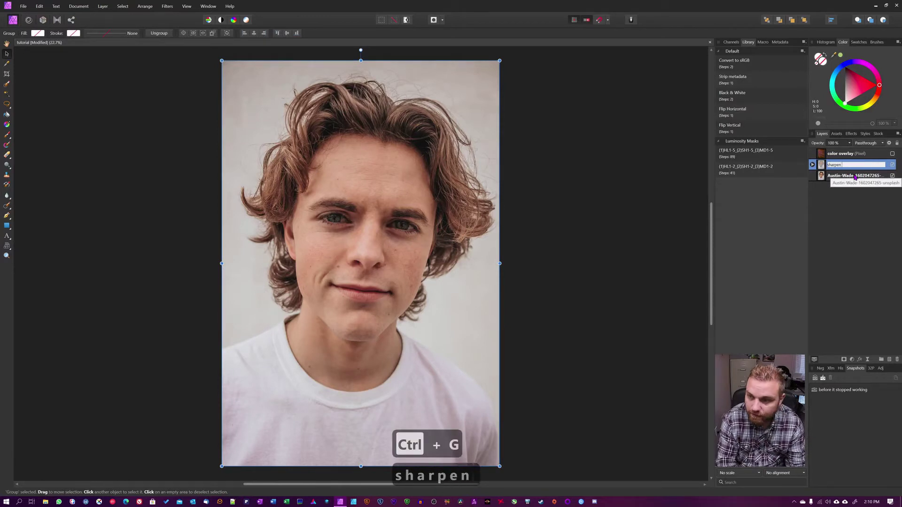
{"action": "type", "text": " unsharpen"}
{"action": "key", "text": "Return"}
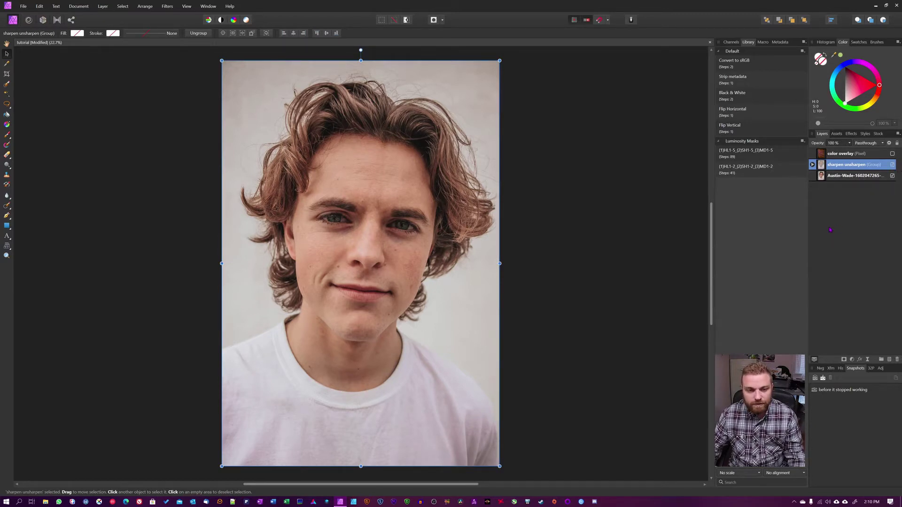
Step: Add a Curves adjustment above the sharpen unsharpen group and raise the curve's midpoint slightly to brighten the midtones
{"action": "left_click", "coordinate": [852, 360]}
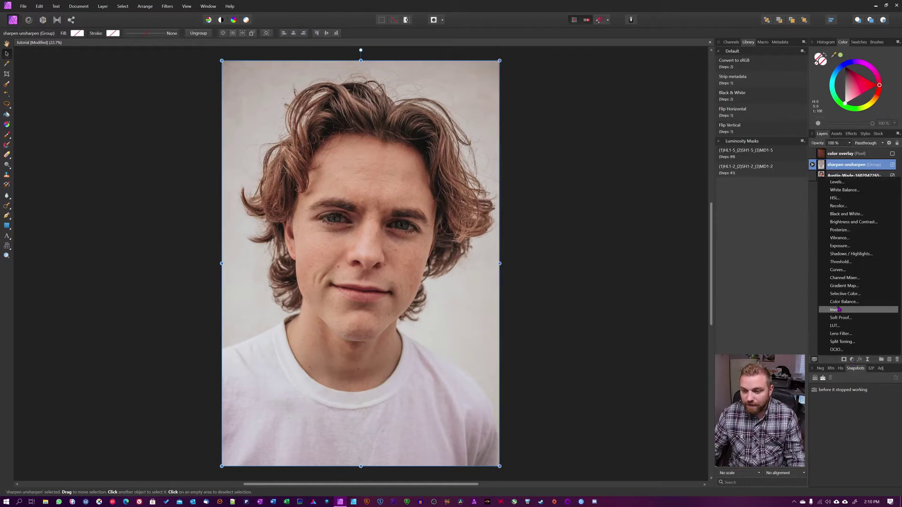
{"action": "left_click", "coordinate": [838, 270]}
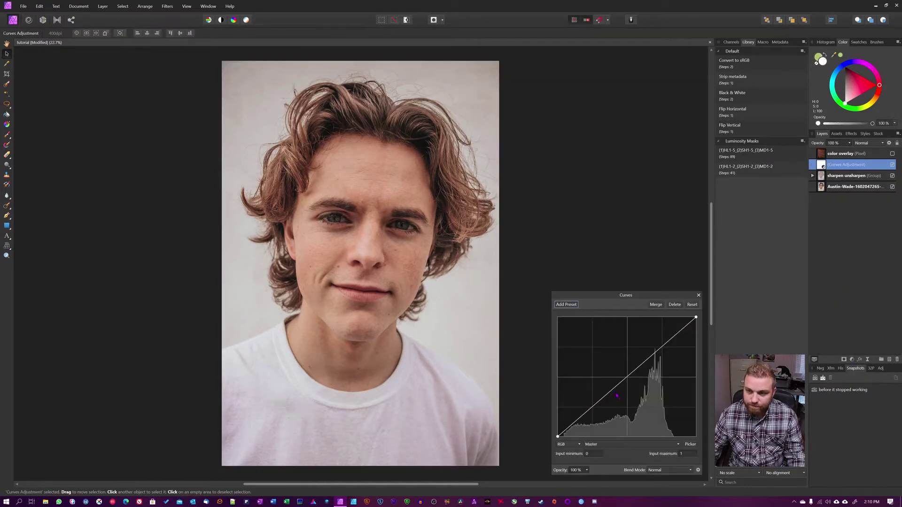
{"action": "left_click_drag", "start_coordinate": [626, 378], "coordinate": [620, 372]}
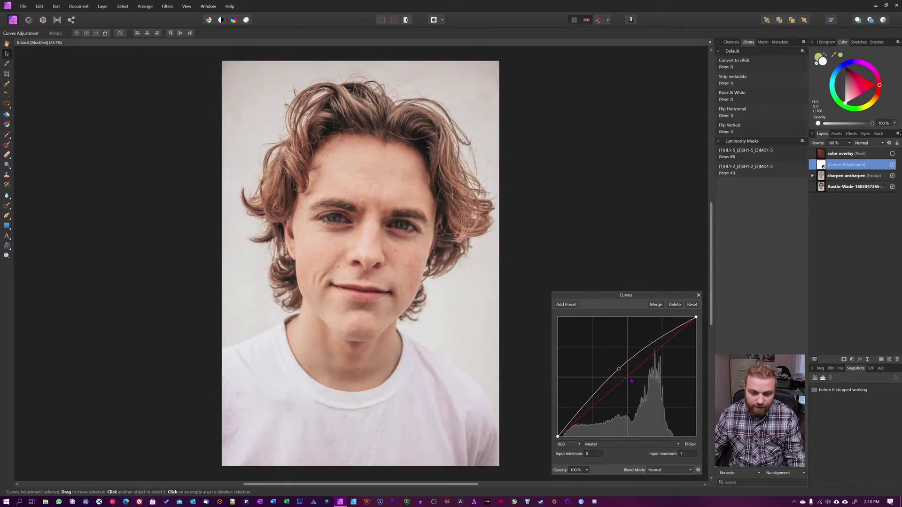
{"action": "left_click", "coordinate": [699, 296]}
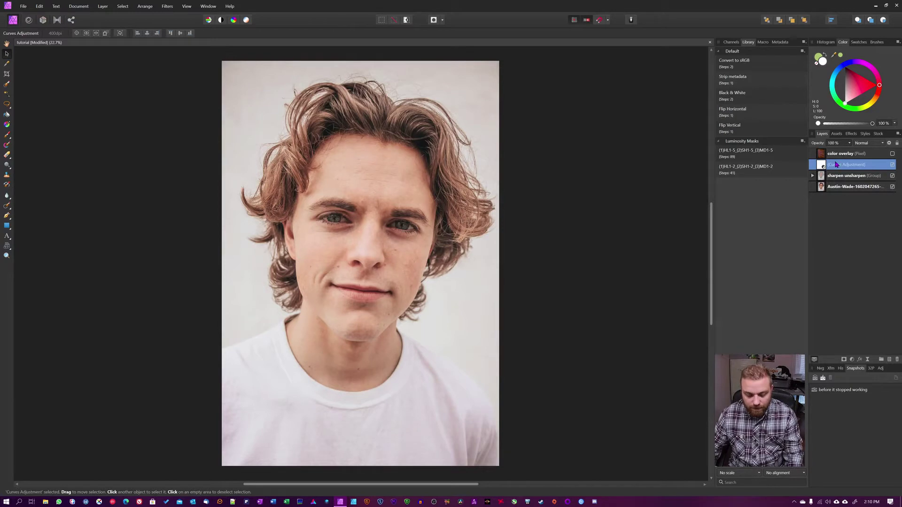
Step: Add a black mask to the brightening Curves adjustment and rename the adjustment layer "Dodge"
{"action": "left_click", "coordinate": [844, 359]}
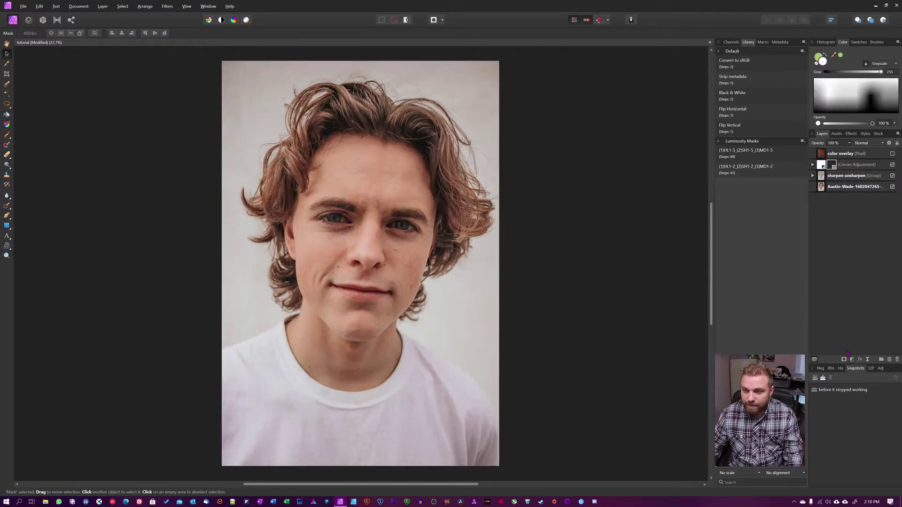
{"action": "double_click", "coordinate": [855, 165]}
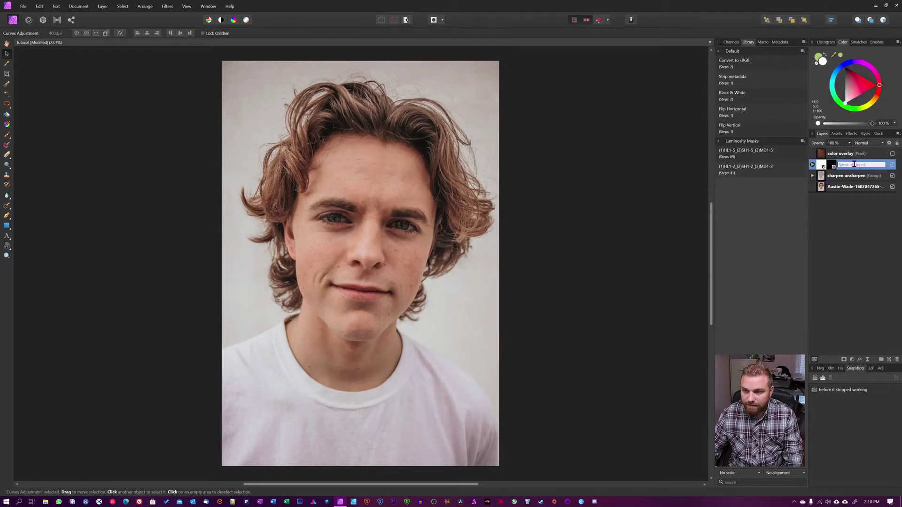
{"action": "type", "text": "Dodge"}
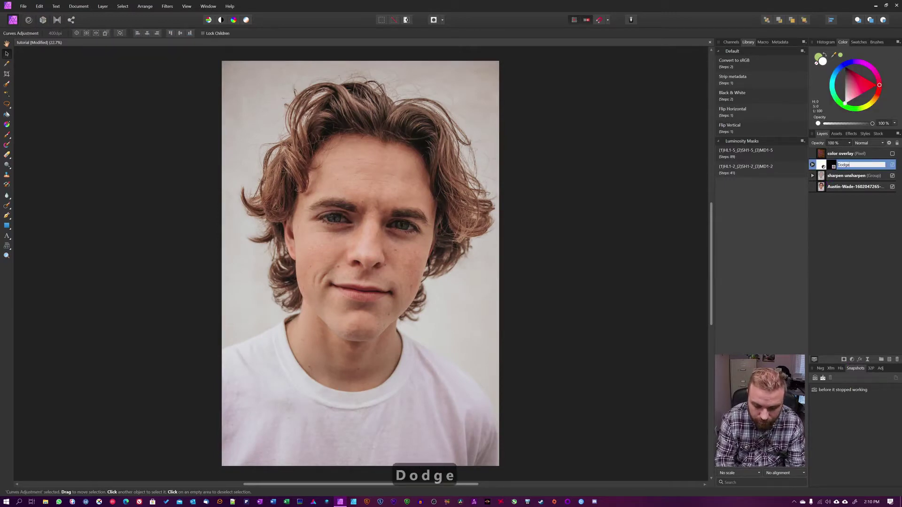
{"action": "key", "text": "Return"}
Step: Add a second Curves adjustment directly above the sharpen unsharpen group and pull the curve's midpoint down to darken the midtones
{"action": "left_click", "coordinate": [852, 176]}
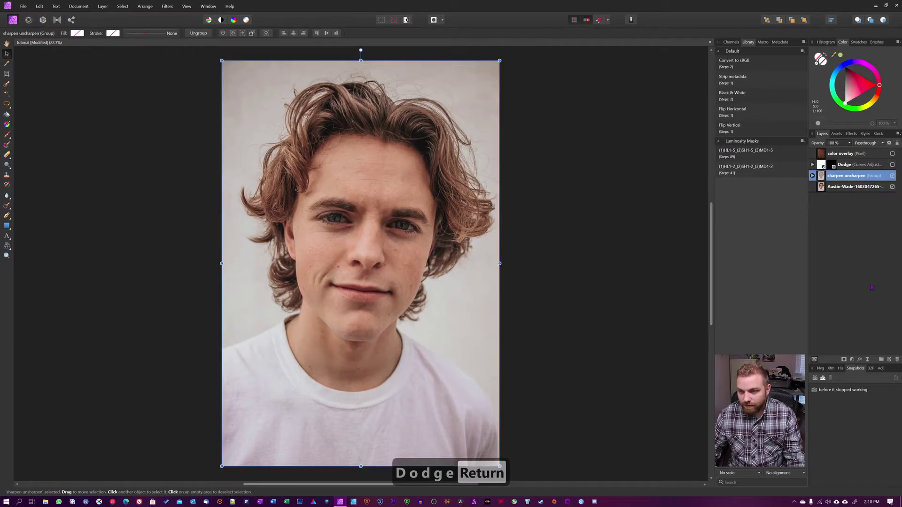
{"action": "left_click", "coordinate": [852, 360]}
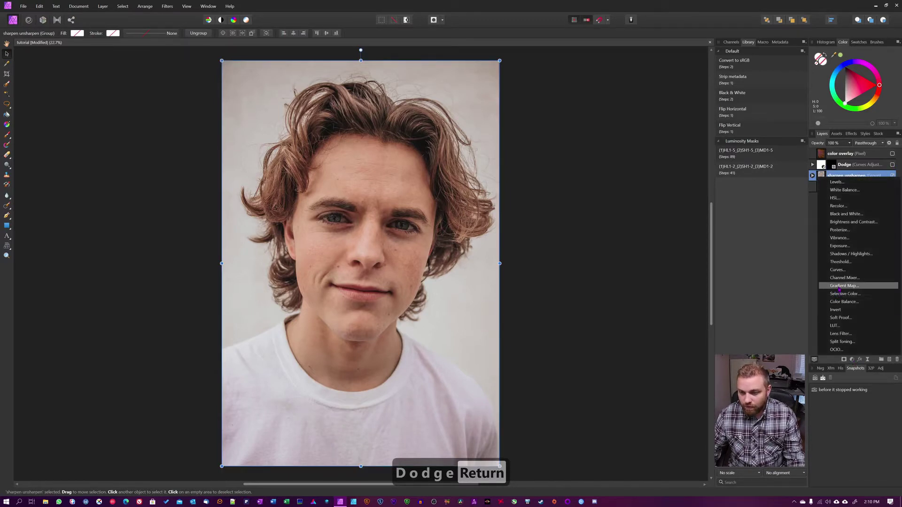
{"action": "left_click", "coordinate": [837, 270]}
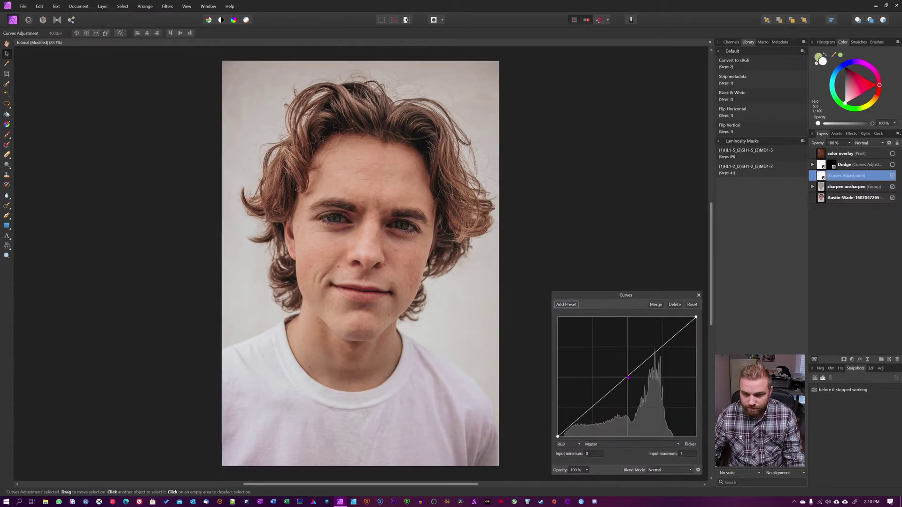
{"action": "left_click_drag", "start_coordinate": [627, 377], "coordinate": [635, 389]}
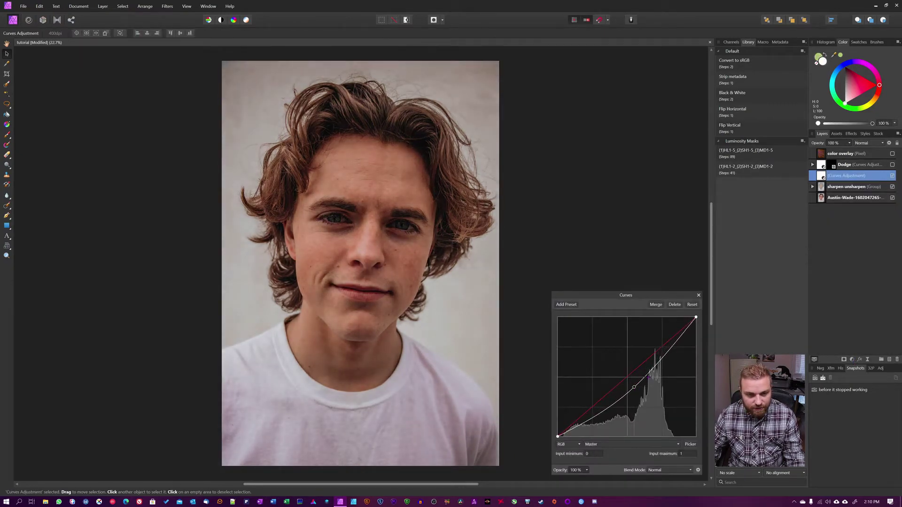
{"action": "left_click", "coordinate": [698, 296]}
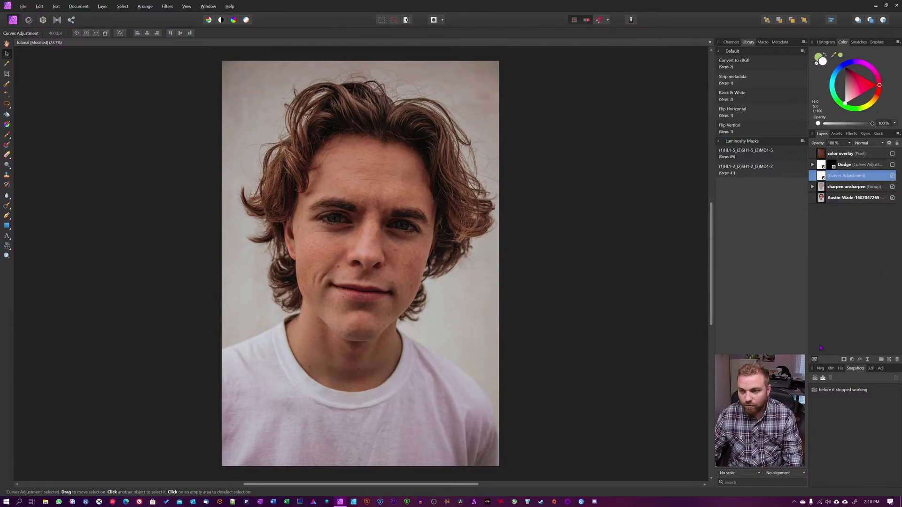
Step: Add a black mask to the darkening Curves adjustment and rename the adjustment layer "Burn"
{"action": "left_click", "coordinate": [844, 360], "text": "alt"}
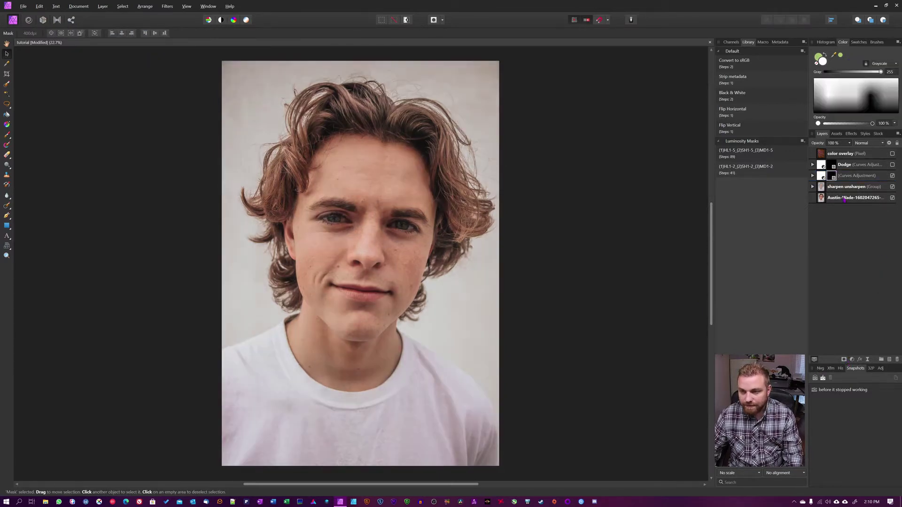
{"action": "double_click", "coordinate": [848, 177]}
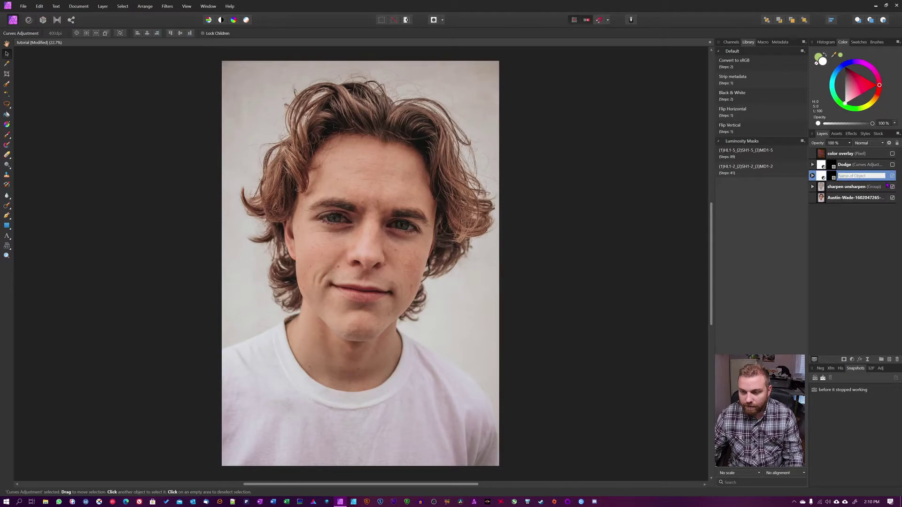
{"action": "type", "text": "Burn"}
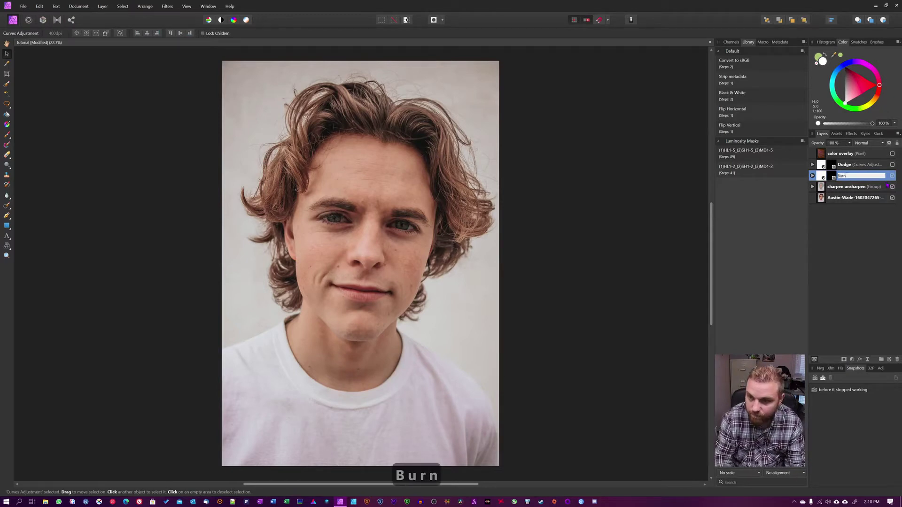
{"action": "key", "text": "Return"}
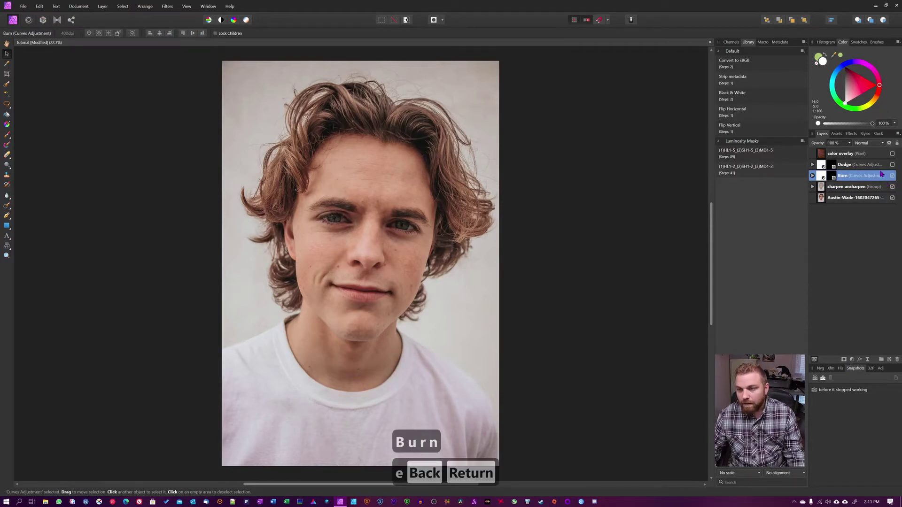
Step: Show and expand the Dodge adjustment with Burn hidden, and activate the Paint Brush with default black and white colors
{"action": "left_click", "coordinate": [874, 166]}
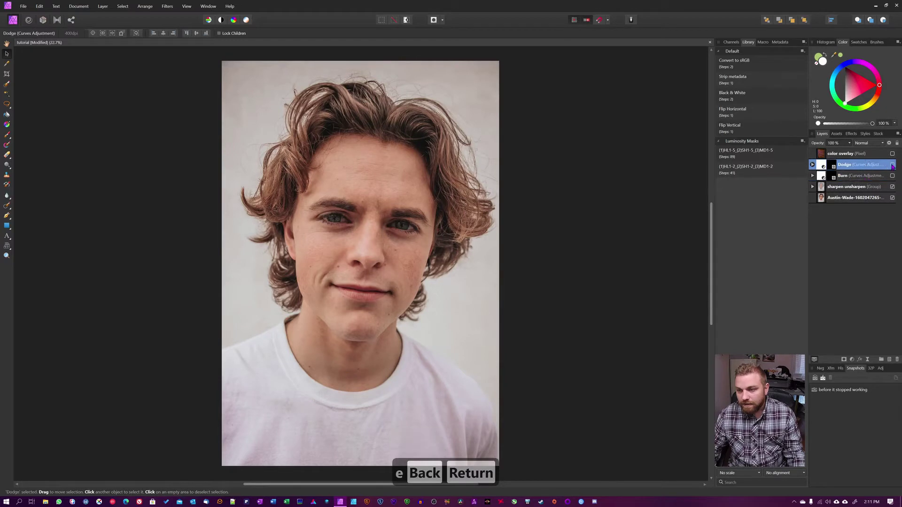
{"action": "left_click", "coordinate": [812, 165]}
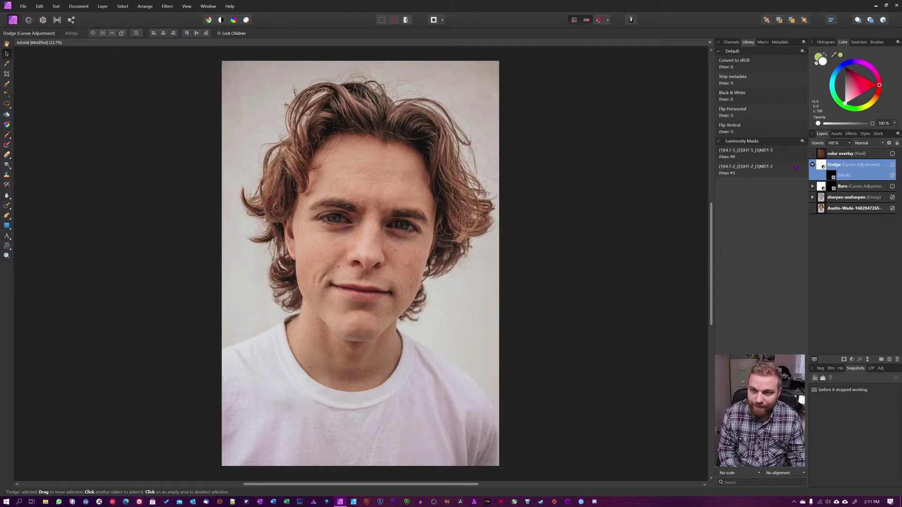
{"action": "key", "text": "d"}
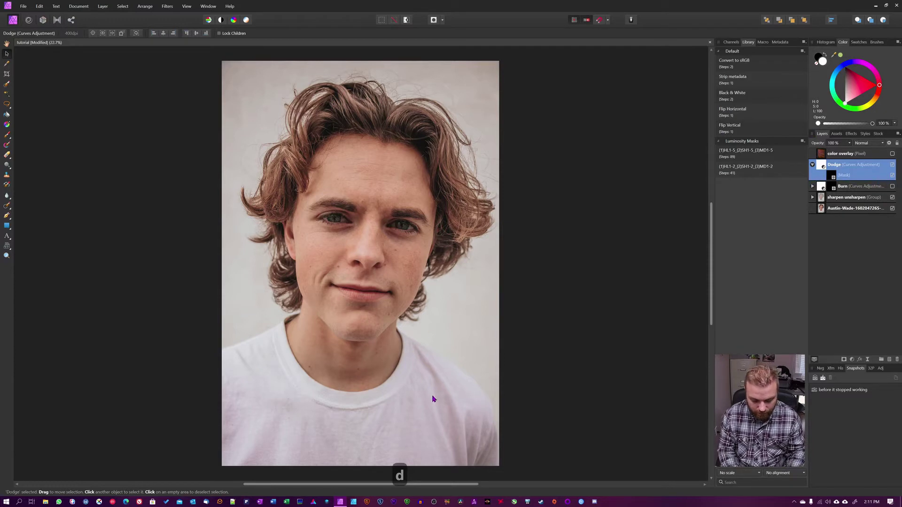
{"action": "key", "text": "b"}
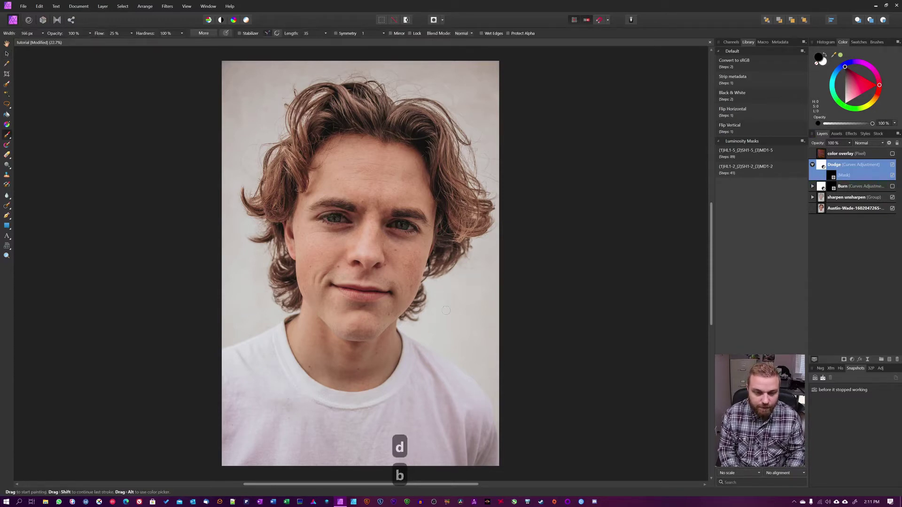
Step: Try different brush widths over the portrait, settling on about 629 px
{"action": "key", "text": "bracketright"}
{"action": "key", "text": "bracketright"}
{"action": "key", "text": "bracketright"}
{"action": "key", "text": "bracketright"}
{"action": "key", "text": "bracketright"}
{"action": "key", "text": "bracketright"}
{"action": "key", "text": "bracketright"}
{"action": "key", "text": "bracketright"}
{"action": "key", "text": "bracketright"}
{"action": "key", "text": "bracketright"}
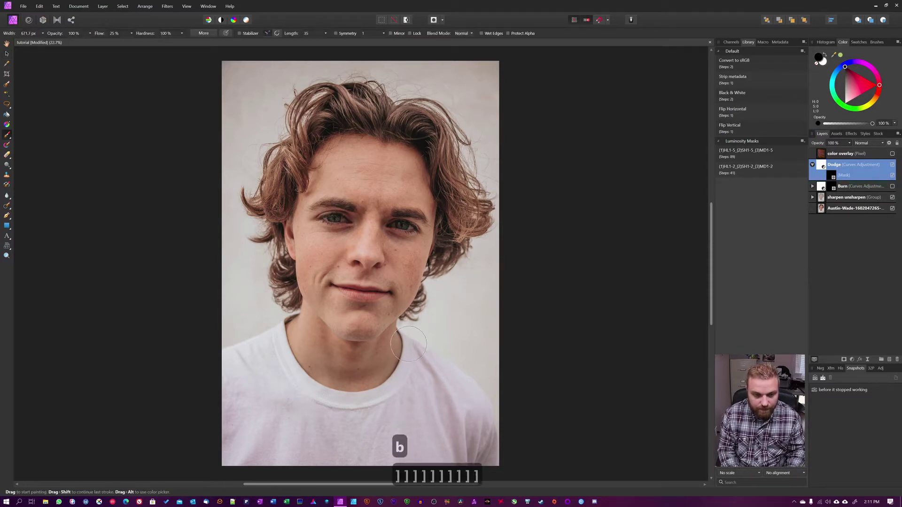
{"action": "key", "text": "bracketleft"}
{"action": "key", "text": "bracketleft"}
{"action": "key", "text": "bracketleft"}
{"action": "key", "text": "bracketleft"}
{"action": "key", "text": "bracketleft"}
{"action": "key", "text": "bracketleft"}
{"action": "key", "text": "bracketleft"}
{"action": "key", "text": "bracketleft"}
{"action": "key", "text": "bracketright"}
{"action": "key", "text": "bracketright"}
{"action": "key", "text": "bracketright"}
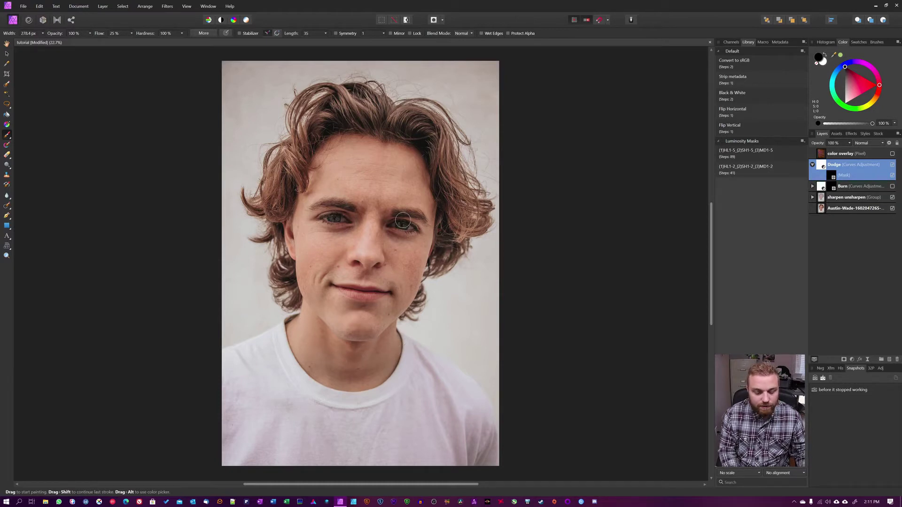
{"action": "key", "text": "bracketright"}
{"action": "key", "text": "bracketright"}
{"action": "key", "text": "bracketright"}
{"action": "key", "text": "bracketright"}
{"action": "key", "text": "bracketright"}
{"action": "key", "text": "bracketright"}
{"action": "key", "text": "bracketright"}
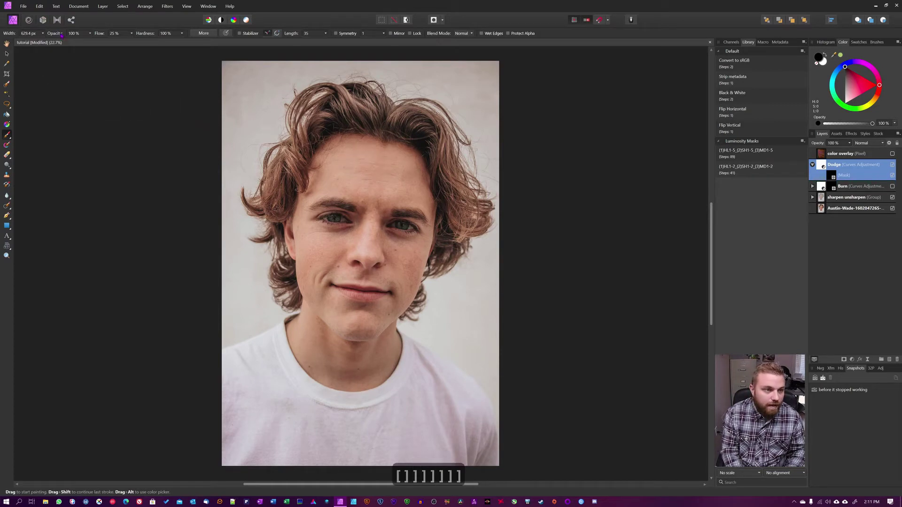
Step: Set the brush opacity to 26% and hardness to 25%, and select the Dodge adjustment's mask for painting
{"action": "left_click_drag", "start_coordinate": [60, 33], "coordinate": [47, 36]}
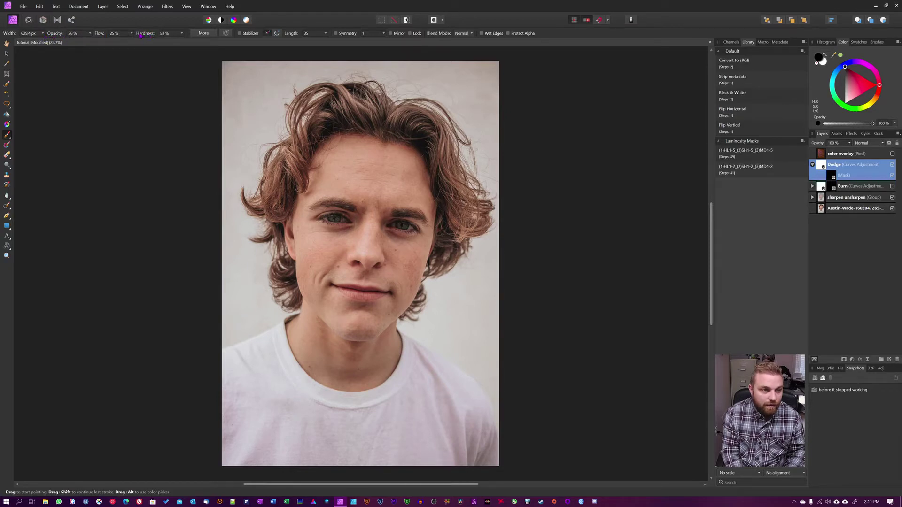
{"action": "left_click_drag", "start_coordinate": [152, 36], "coordinate": [146, 35]}
{"action": "left_click", "coordinate": [834, 175]}
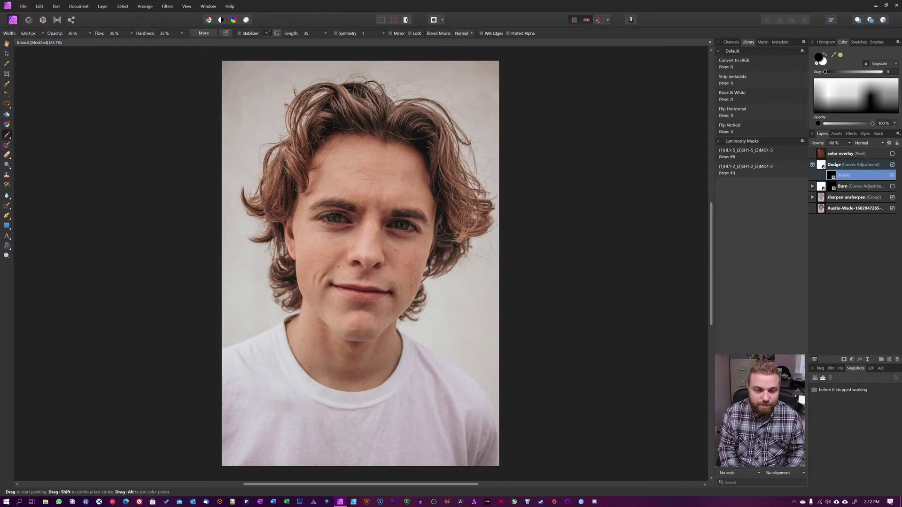
Step: Try larger and smaller brush widths for the Dodge mask, settling on about 379 px
{"action": "key", "text": "bracketright"}
{"action": "key", "text": "bracketright"}
{"action": "key", "text": "bracketright"}
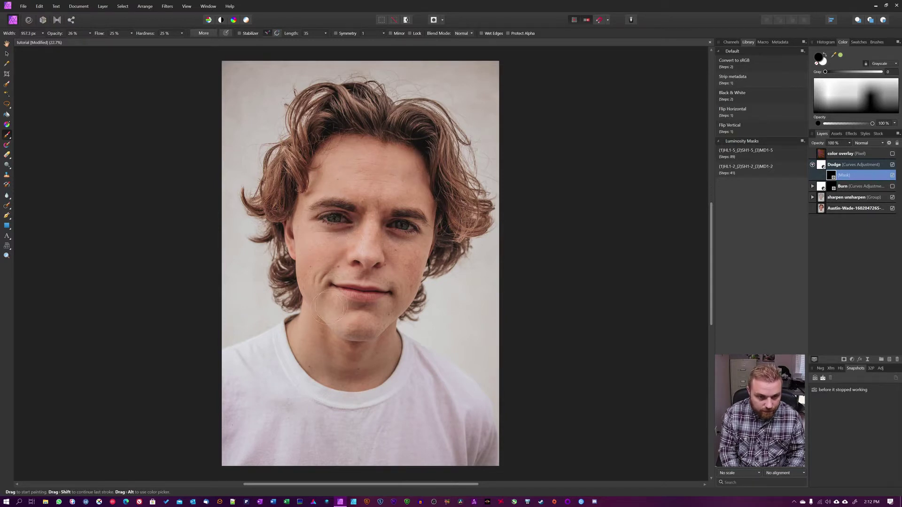
{"action": "key", "text": "bracketleft"}
{"action": "key", "text": "bracketleft"}
{"action": "key", "text": "bracketleft"}
{"action": "key", "text": "bracketleft"}
{"action": "key", "text": "bracketleft"}
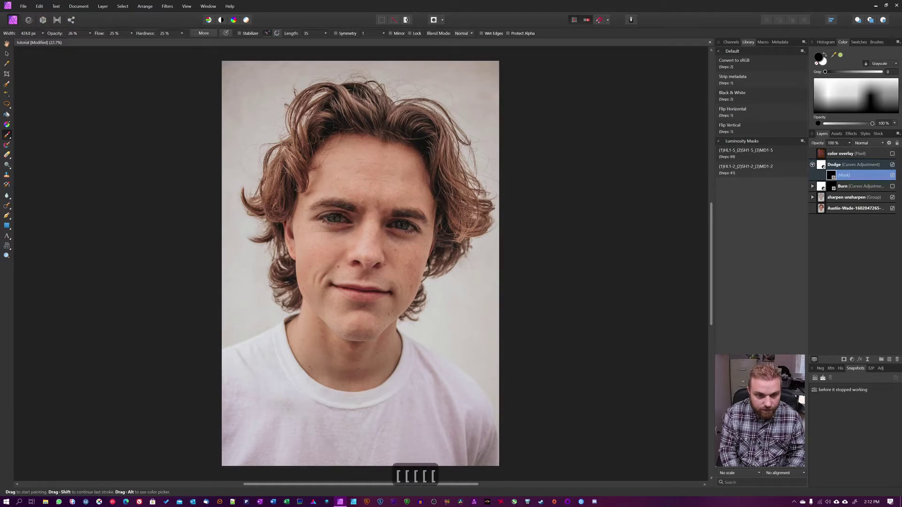
{"action": "key", "text": "bracketleft"}
{"action": "key", "text": "bracketleft"}
{"action": "key", "text": "bracketleft"}
{"action": "key", "text": "bracketleft"}
{"action": "key", "text": "bracketleft"}
{"action": "key", "text": "bracketright"}
{"action": "key", "text": "bracketright"}
{"action": "key", "text": "bracketright"}
{"action": "key", "text": "bracketright"}
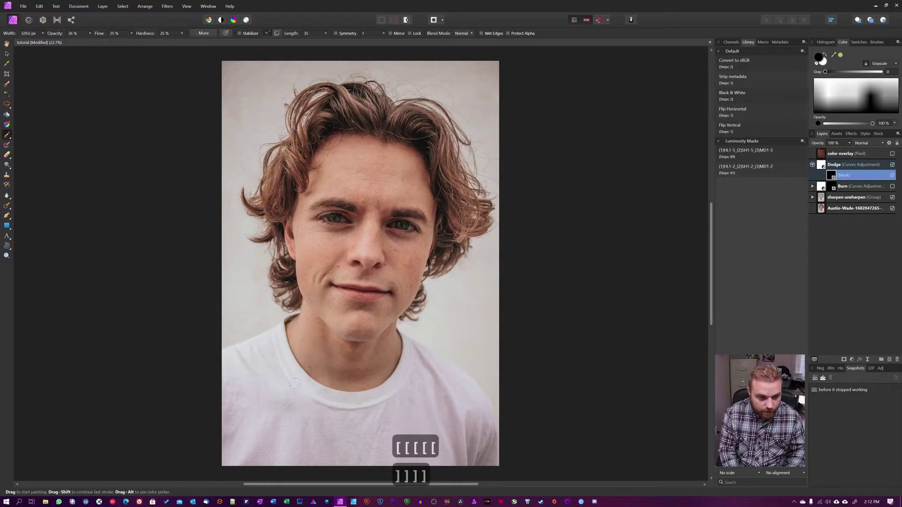
{"action": "key", "text": "bracketright"}
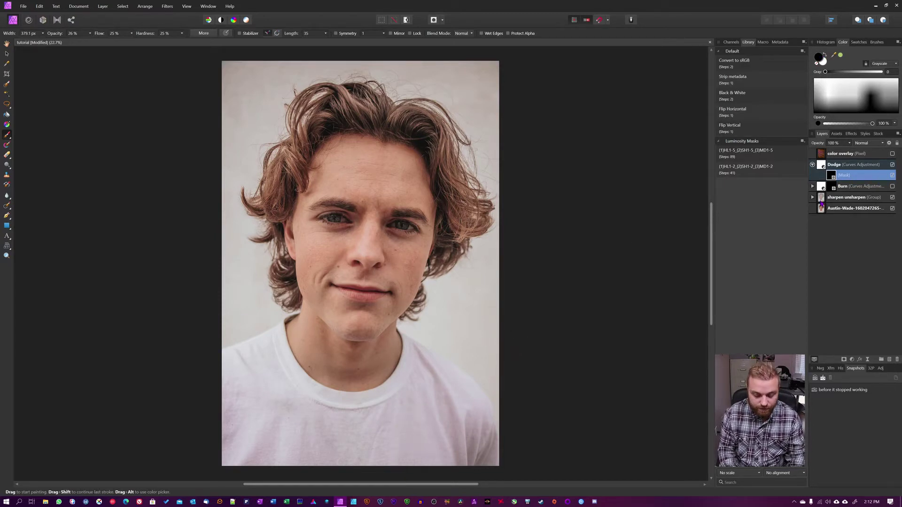
Step: Swap the brush color to white and enlarge the brush to about 1160 px for dodging the face
{"action": "key", "text": "x"}
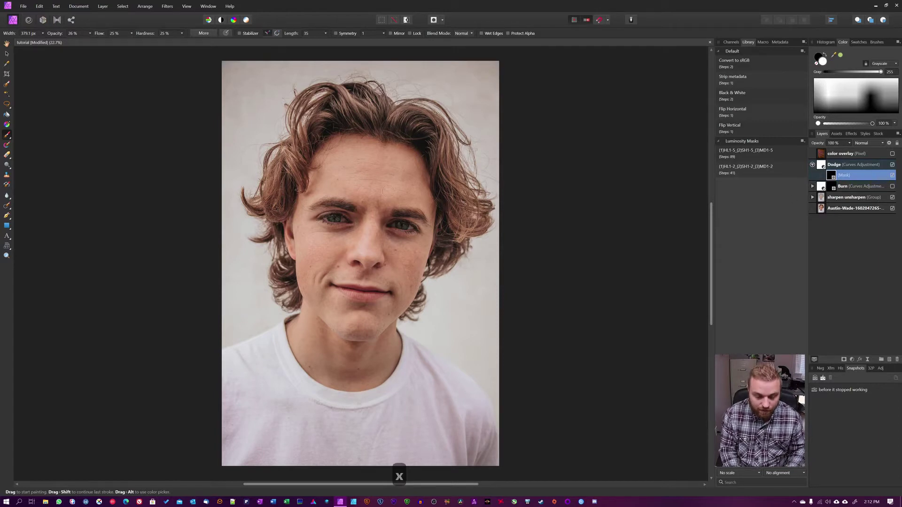
{"action": "key", "text": "bracketright"}
{"action": "key", "text": "bracketright"}
{"action": "key", "text": "bracketright"}
{"action": "key", "text": "bracketright"}
{"action": "key", "text": "bracketright"}
{"action": "key", "text": "bracketright"}
{"action": "key", "text": "bracketright"}
{"action": "key", "text": "bracketright"}
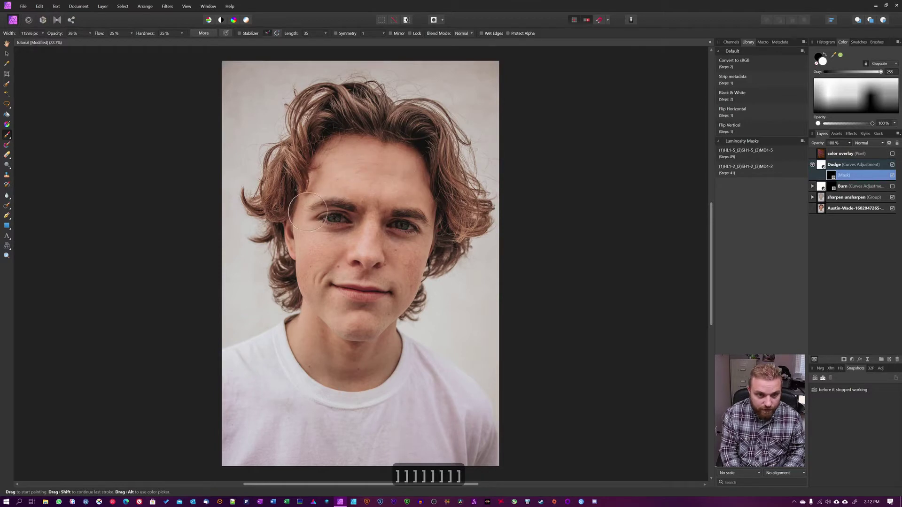
Step: Adjust the white dodging brush to a width of about 594 px for the neck area
{"action": "key", "text": "bracketleft"}
{"action": "key", "text": "bracketleft"}
{"action": "key", "text": "bracketleft"}
{"action": "key", "text": "bracketleft"}
{"action": "key", "text": "bracketleft"}
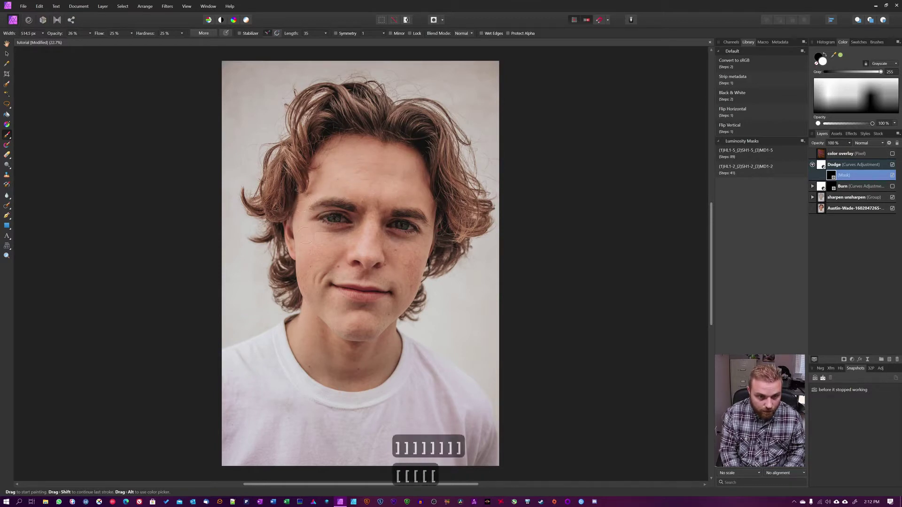
{"action": "key", "text": "bracketright"}
{"action": "key", "text": "bracketright"}
{"action": "key", "text": "bracketright"}
{"action": "key", "text": "bracketright"}
{"action": "key", "text": "bracketright"}
{"action": "key", "text": "bracketleft"}
{"action": "key", "text": "bracketleft"}
{"action": "key", "text": "bracketleft"}
{"action": "key", "text": "bracketleft"}
{"action": "key", "text": "bracketleft"}
{"action": "key", "text": "bracketleft"}
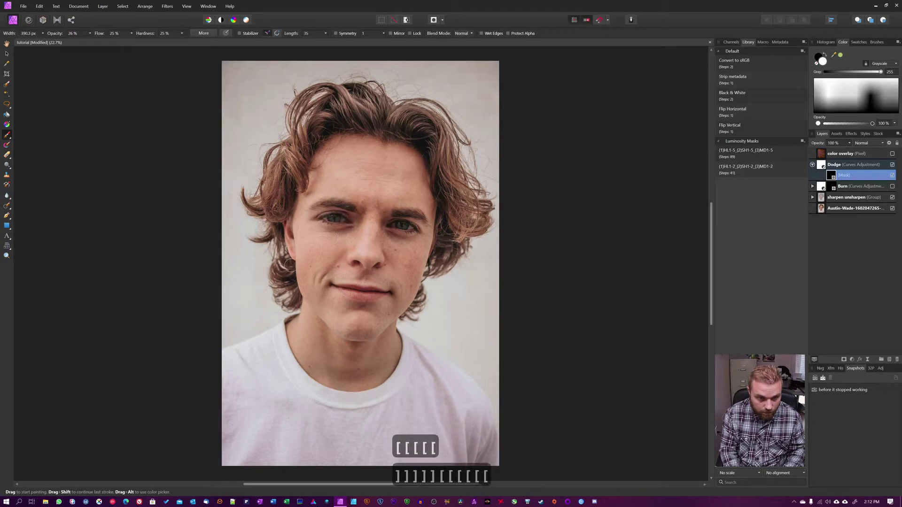
{"action": "key", "text": "bracketright"}
{"action": "key", "text": "bracketright"}
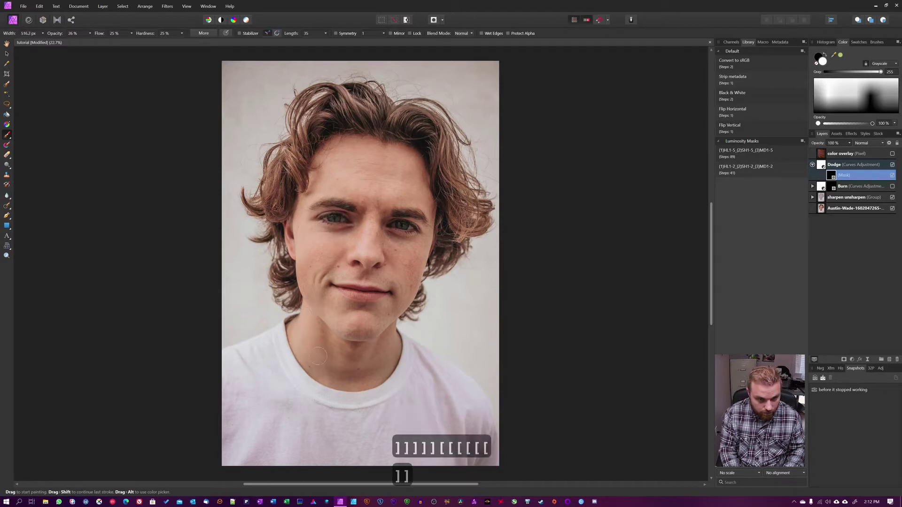
{"action": "key", "text": "bracketright"}
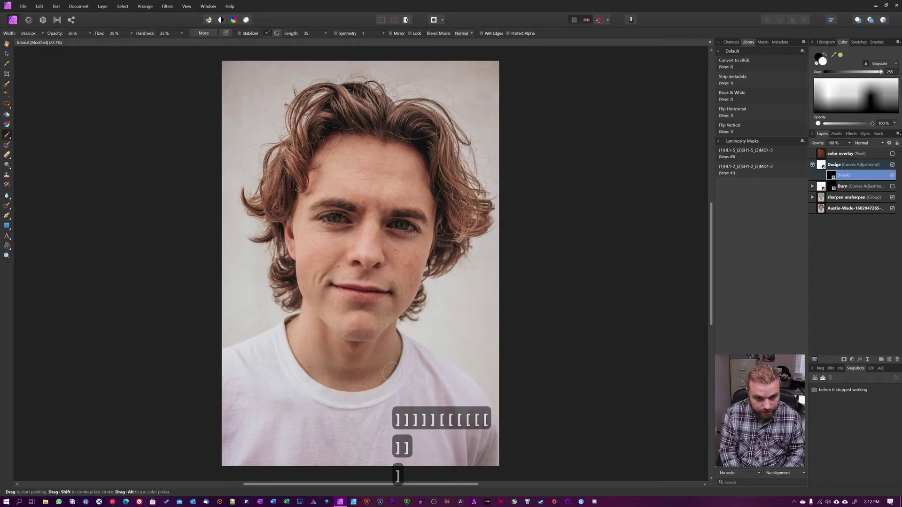
Step: Vary the dodging brush width for the forehead and hair, ending at about 366 px
{"action": "key", "text": "bracketleft"}
{"action": "key", "text": "bracketleft"}
{"action": "key", "text": "bracketleft"}
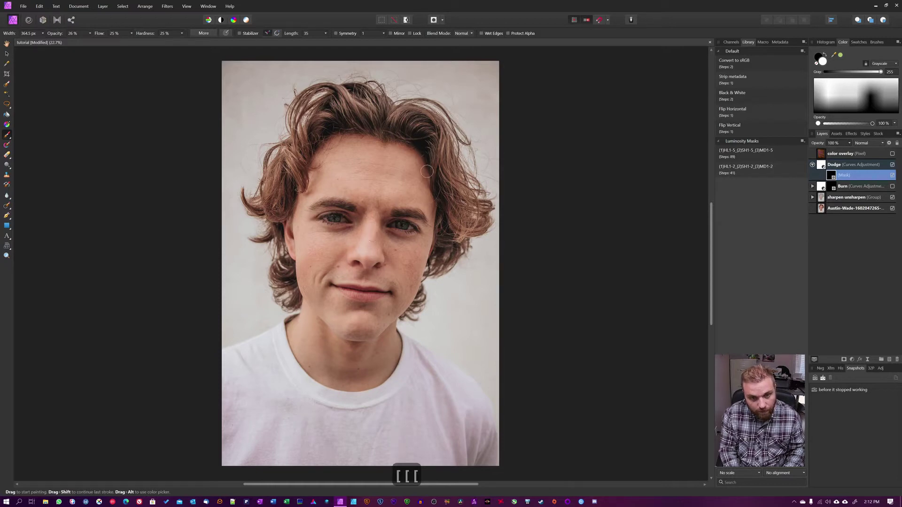
{"action": "key", "text": "bracketright"}
{"action": "key", "text": "bracketright"}
{"action": "key", "text": "bracketright"}
{"action": "key", "text": "bracketright"}
{"action": "key", "text": "bracketright"}
{"action": "key", "text": "bracketright"}
{"action": "key", "text": "bracketright"}
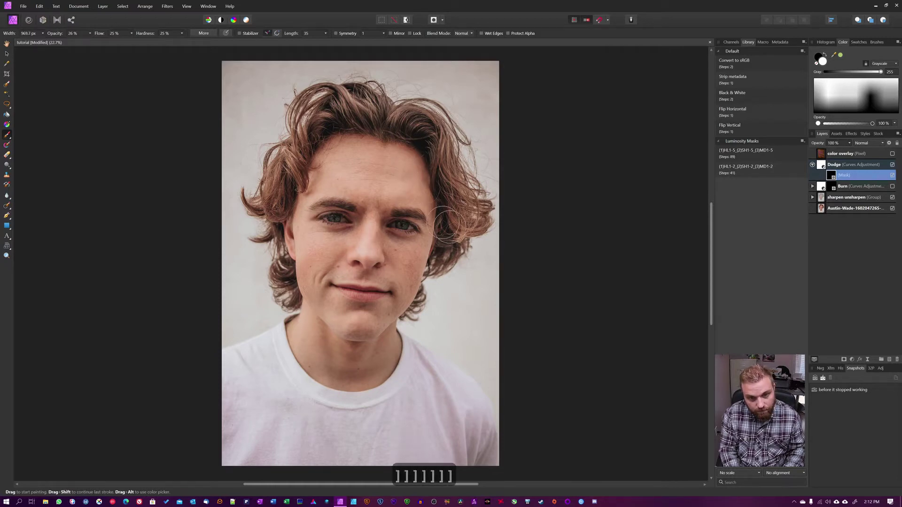
{"action": "key", "text": "bracketleft"}
{"action": "key", "text": "bracketleft"}
{"action": "key", "text": "bracketleft"}
{"action": "key", "text": "bracketleft"}
{"action": "key", "text": "bracketleft"}
{"action": "key", "text": "bracketleft"}
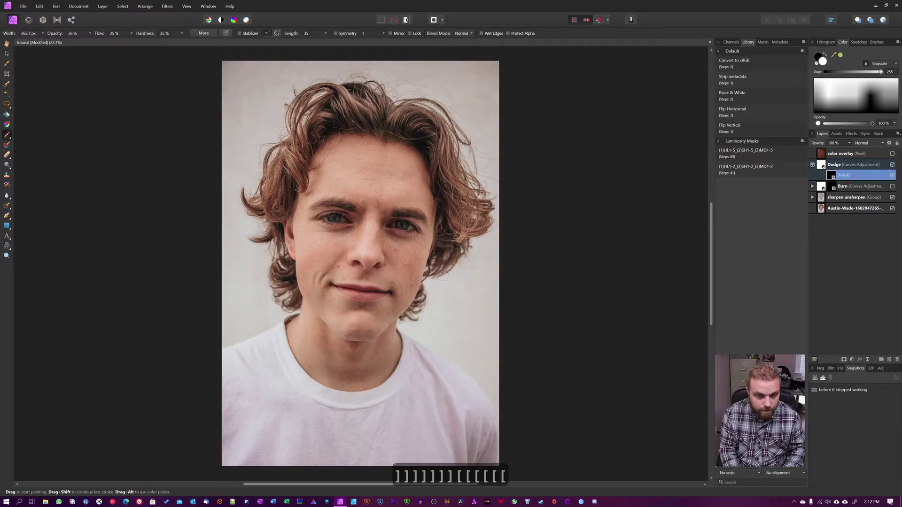
Step: Reduce the dodging brush width to about 138 px for small details such as the eyes
{"action": "key", "text": "bracketleft"}
{"action": "key", "text": "bracketleft"}
{"action": "key", "text": "bracketleft"}
{"action": "key", "text": "bracketleft"}
{"action": "key", "text": "bracketleft"}
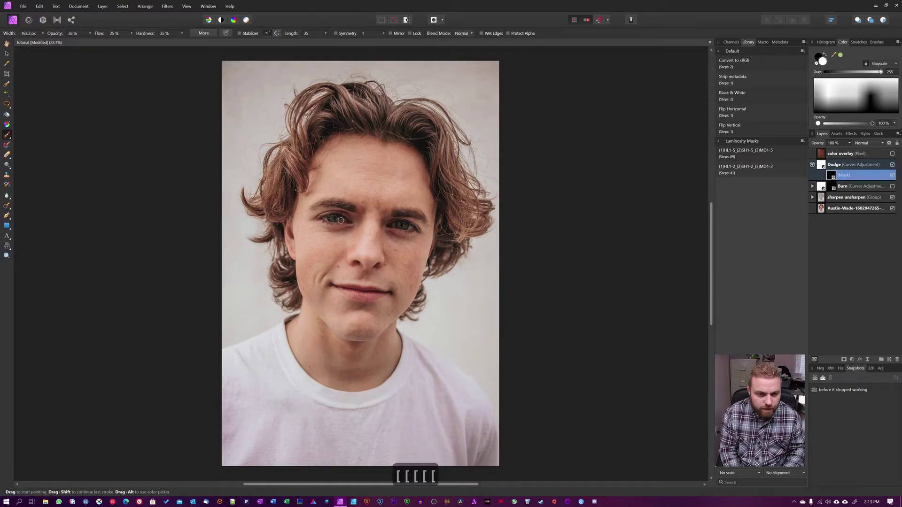
{"action": "key", "text": "bracketleft"}
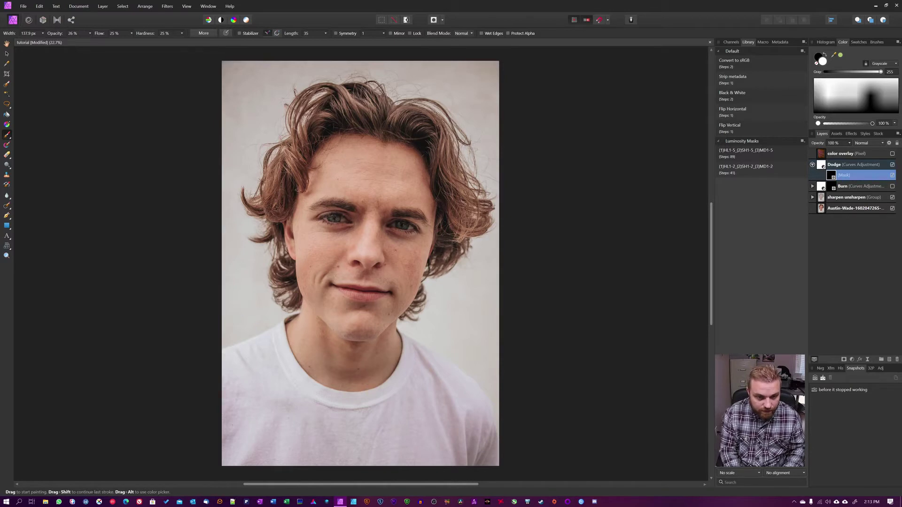
Step: Resize the dodging brush to about 367 px, and reduce it to about 192 px for finer areas
{"action": "key", "text": "bracketright"}
{"action": "key", "text": "bracketright"}
{"action": "key", "text": "bracketright"}
{"action": "key", "text": "bracketright"}
{"action": "key", "text": "bracketright"}
{"action": "key", "text": "bracketright"}
{"action": "key", "text": "bracketright"}
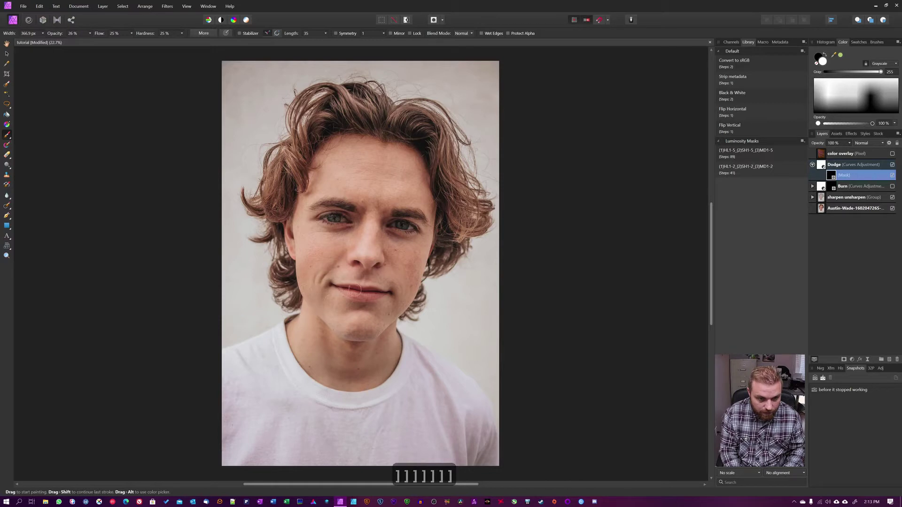
{"action": "key", "text": "bracketleft"}
{"action": "key", "text": "bracketleft"}
{"action": "key", "text": "bracketleft"}
{"action": "key", "text": "bracketleft"}
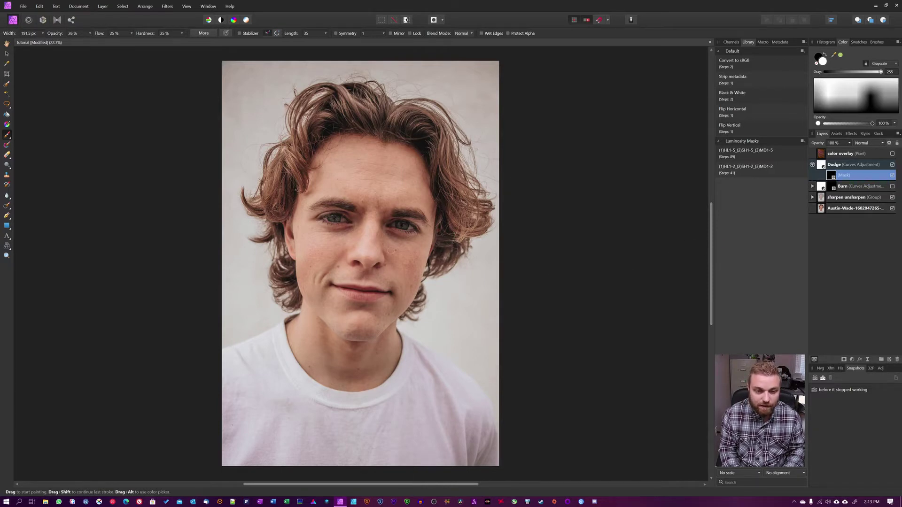
Step: Enlarge the dodging brush to a width of about 335 px
{"action": "key", "text": "bracketright"}
{"action": "key", "text": "bracketright"}
{"action": "key", "text": "bracketright"}
{"action": "key", "text": "bracketright"}
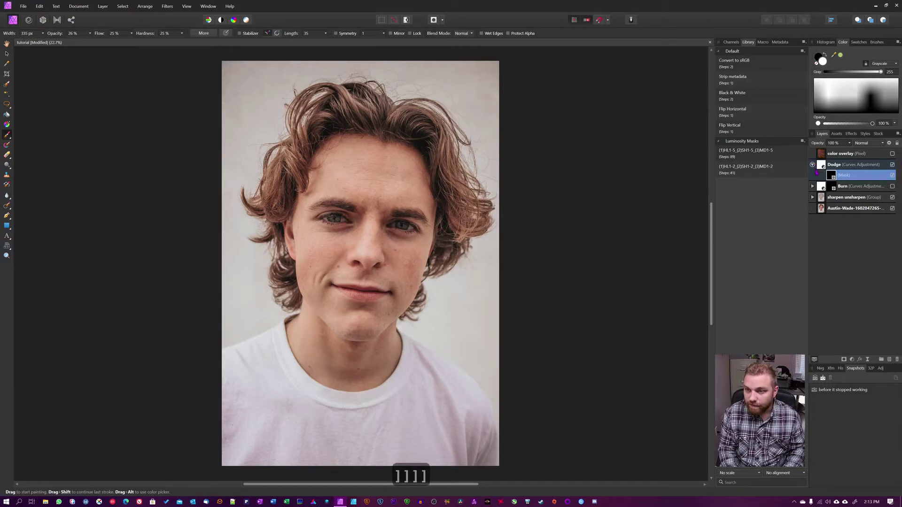
Step: Collapse the Dodge adjustment and select the mask of the Burn Curves adjustment for painting
{"action": "left_click", "coordinate": [812, 165]}
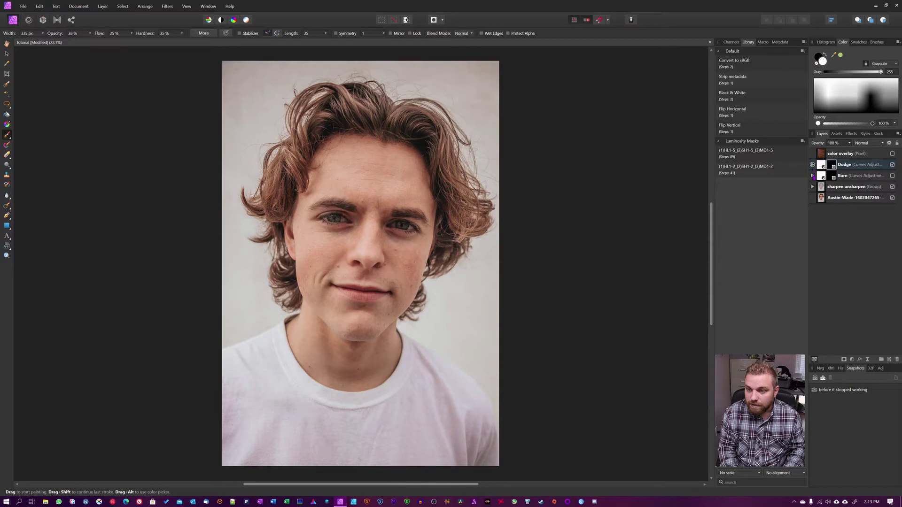
{"action": "left_click", "coordinate": [813, 175]}
{"action": "left_click", "coordinate": [832, 187]}
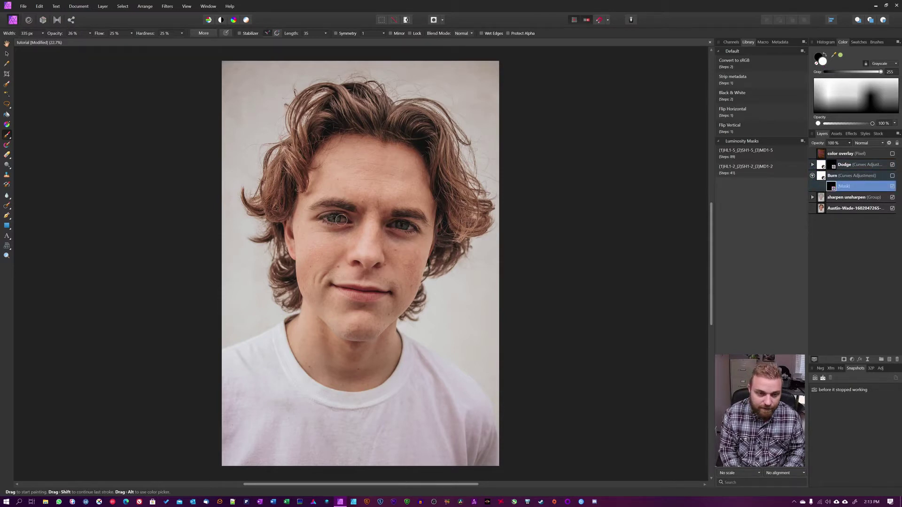
Step: Reduce the burning brush to about 237 px, and enlarge it to about 630 px for the broad area near the hairline
{"action": "key", "text": "bracketleft"}
{"action": "key", "text": "bracketleft"}
{"action": "key", "text": "bracketleft"}
{"action": "key", "text": "bracketleft"}
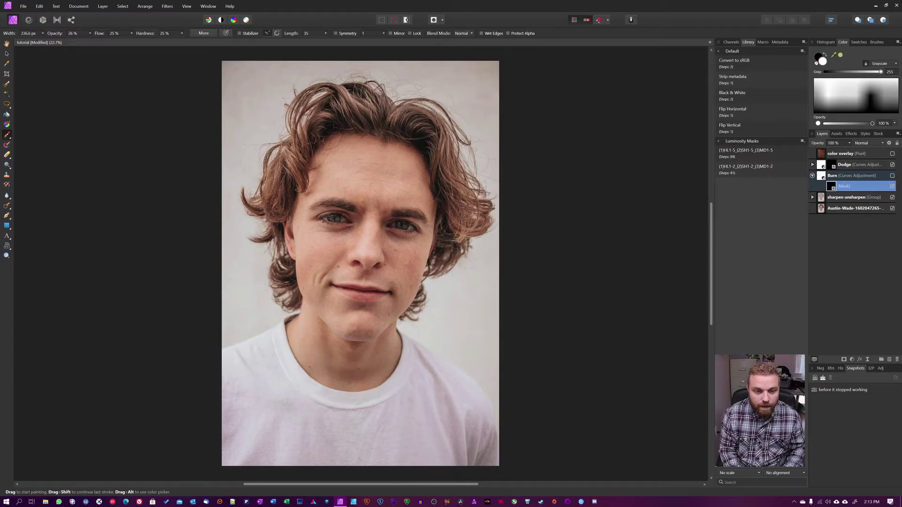
{"action": "key", "text": "bracketright"}
{"action": "key", "text": "bracketright"}
{"action": "key", "text": "bracketright"}
{"action": "key", "text": "bracketright"}
{"action": "key", "text": "bracketright"}
{"action": "key", "text": "bracketright"}
{"action": "key", "text": "bracketright"}
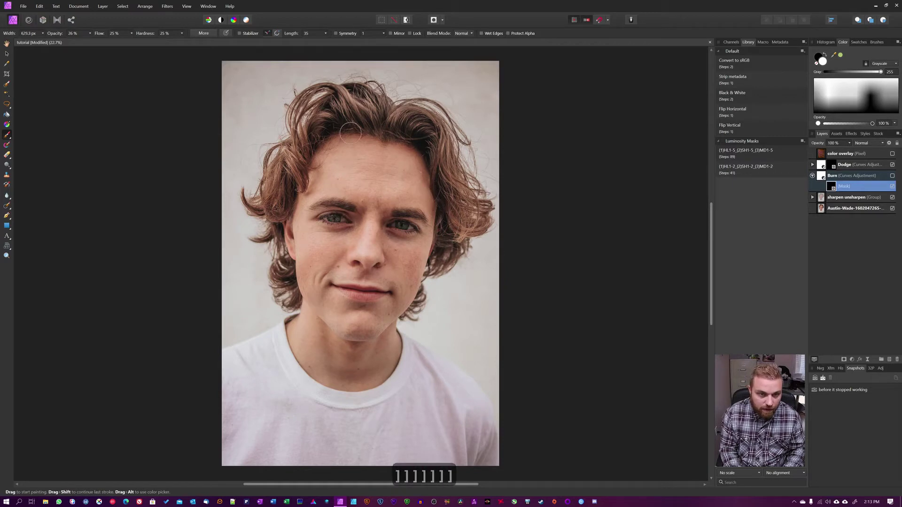
Step: Reduce the burning brush width to about 124 px and make the Burn adjustment visible
{"action": "key", "text": "bracketleft"}
{"action": "key", "text": "bracketleft"}
{"action": "key", "text": "bracketleft"}
{"action": "key", "text": "bracketleft"}
{"action": "key", "text": "bracketleft"}
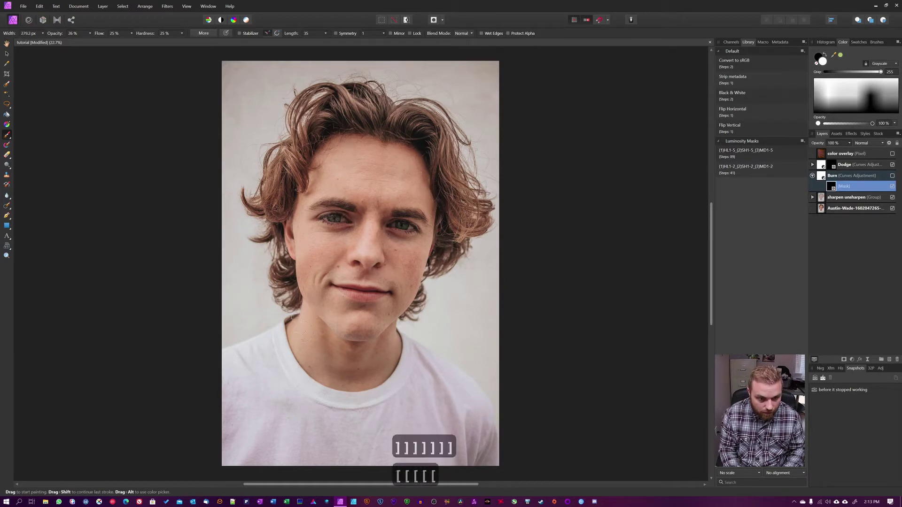
{"action": "key", "text": "bracketleft"}
{"action": "key", "text": "bracketleft"}
{"action": "key", "text": "bracketleft"}
{"action": "key", "text": "bracketleft"}
{"action": "key", "text": "bracketleft"}
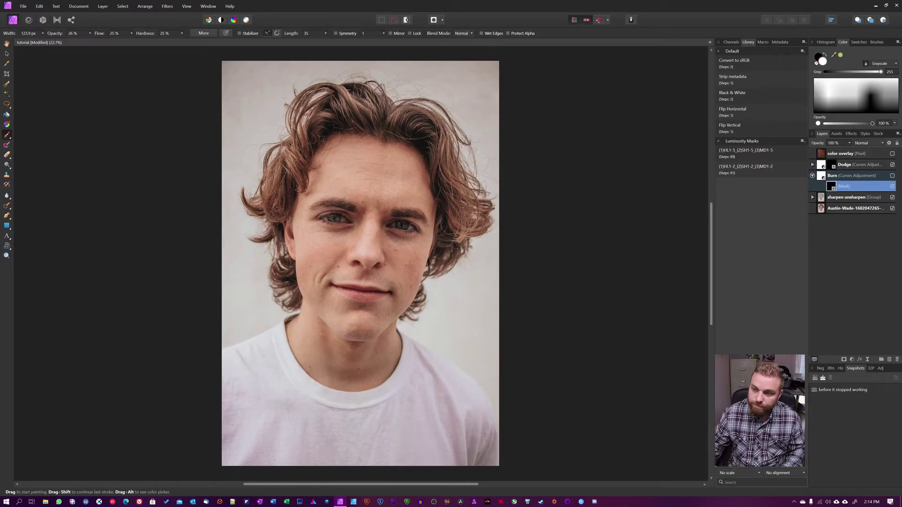
{"action": "left_click", "coordinate": [892, 175]}
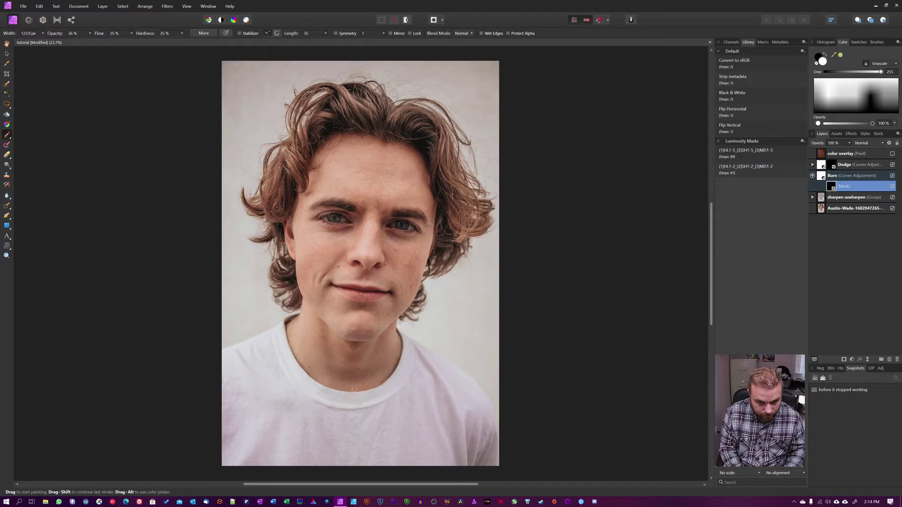
Step: Vary the burning brush width for the neck, enlarging it to about 427 px and reducing it to about 384 px
{"action": "key", "text": "bracketleft"}
{"action": "key", "text": "bracketleft"}
{"action": "key", "text": "bracketleft"}
{"action": "key", "text": "bracketleft"}
{"action": "key", "text": "bracketleft"}
{"action": "key", "text": "bracketleft"}
{"action": "key", "text": "bracketleft"}
{"action": "key", "text": "bracketright"}
{"action": "key", "text": "bracketright"}
{"action": "key", "text": "bracketright"}
{"action": "key", "text": "bracketright"}
{"action": "key", "text": "bracketright"}
{"action": "key", "text": "bracketright"}
{"action": "key", "text": "bracketright"}
{"action": "key", "text": "bracketright"}
{"action": "key", "text": "bracketright"}
{"action": "key", "text": "bracketright"}
{"action": "key", "text": "bracketright"}
{"action": "key", "text": "bracketright"}
{"action": "key", "text": "bracketright"}
{"action": "key", "text": "bracketright"}
{"action": "key", "text": "bracketright"}
{"action": "key", "text": "bracketright"}
{"action": "key", "text": "bracketright"}
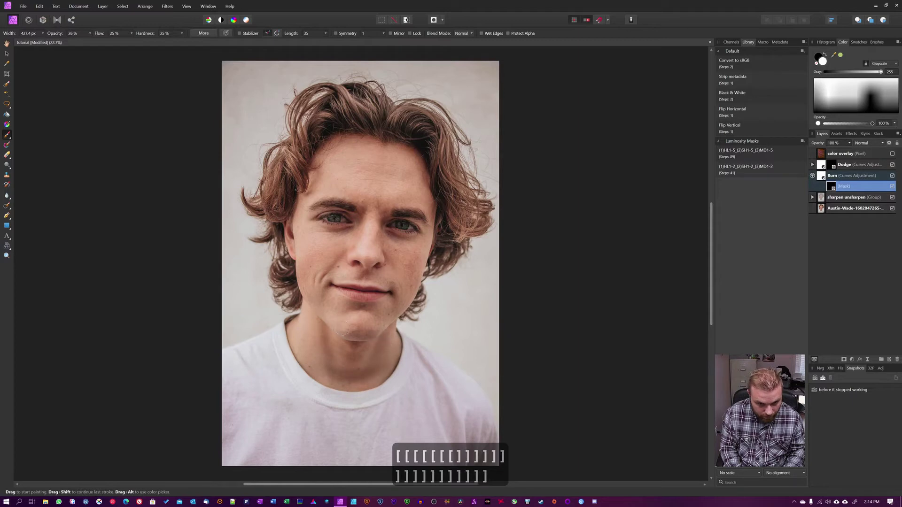
{"action": "key", "text": "bracketleft"}
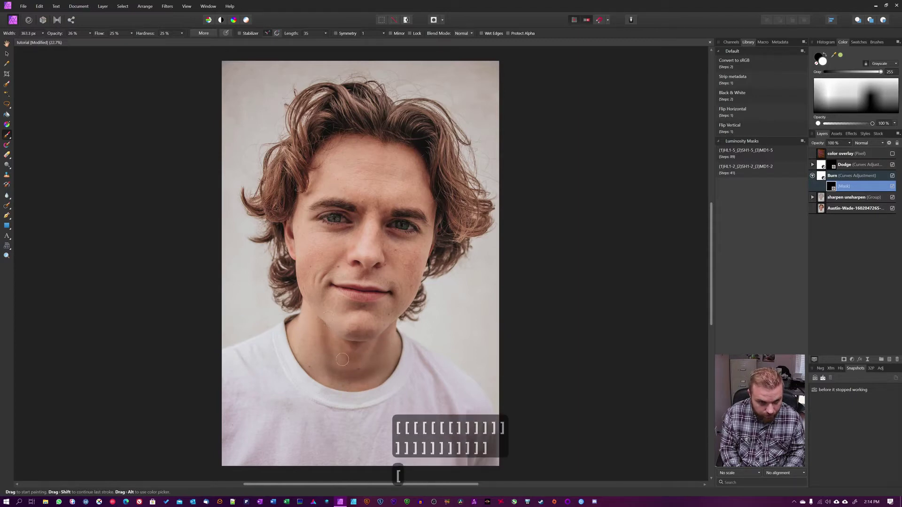
Step: Enlarge the burning brush to about 635 px for the shaded side of the neck
{"action": "key", "text": "bracketright"}
{"action": "key", "text": "bracketright"}
{"action": "key", "text": "bracketright"}
{"action": "key", "text": "bracketright"}
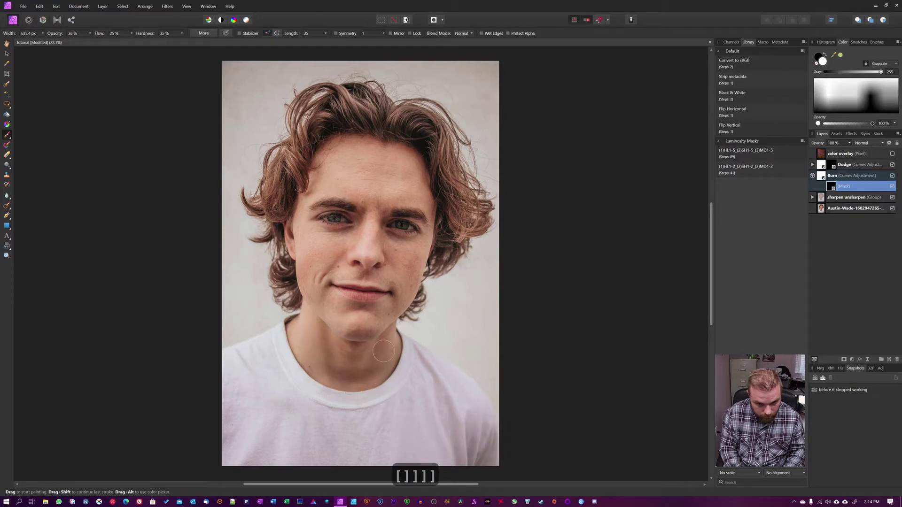
Step: Reduce the burning brush to about 332 px, and further to about 204 px for smaller shadows
{"action": "key", "text": "bracketleft"}
{"action": "key", "text": "bracketleft"}
{"action": "key", "text": "bracketleft"}
{"action": "key", "text": "bracketleft"}
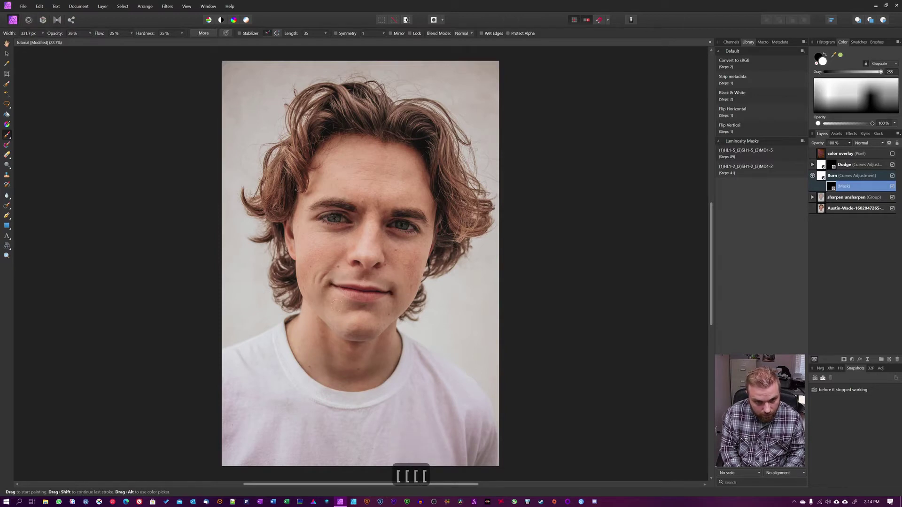
{"action": "key", "text": "bracketleft"}
{"action": "key", "text": "bracketleft"}
{"action": "key", "text": "bracketleft"}
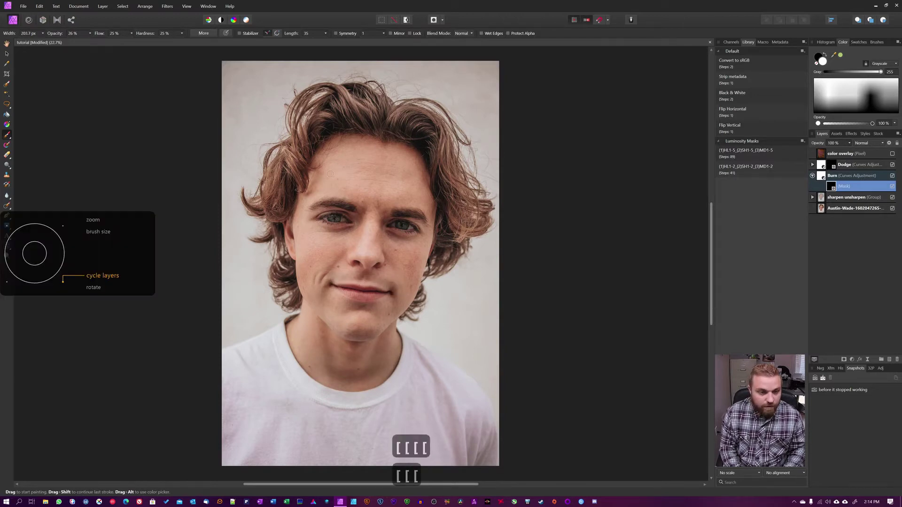
Step: Zoom in on the nose and mouth and reduce the burning brush to about 53 px for the nostrils
{"action": "scroll", "coordinate": [350, 162], "scroll_direction": "up", "scroll_amount": 5}
{"action": "scroll", "coordinate": [451, 281], "scroll_direction": "up", "scroll_amount": 3}
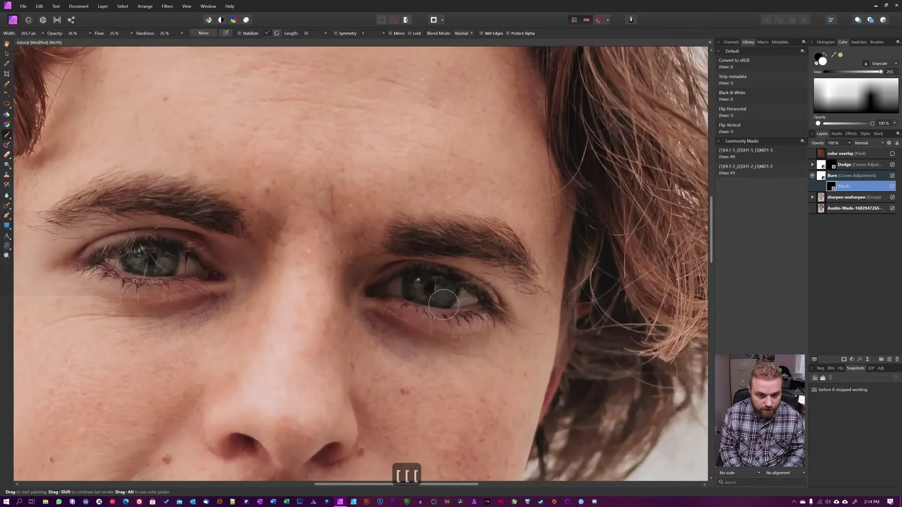
{"action": "key", "text": "space"}
{"action": "mouse_move", "coordinate": [377, 416]}
{"action": "left_mouse_down"}
{"action": "mouse_move", "coordinate": [537, 348]}
{"action": "mouse_move", "coordinate": [557, 144]}
{"action": "left_mouse_up"}
{"action": "scroll", "coordinate": [359, 258], "scroll_direction": "down", "scroll_amount": 2}
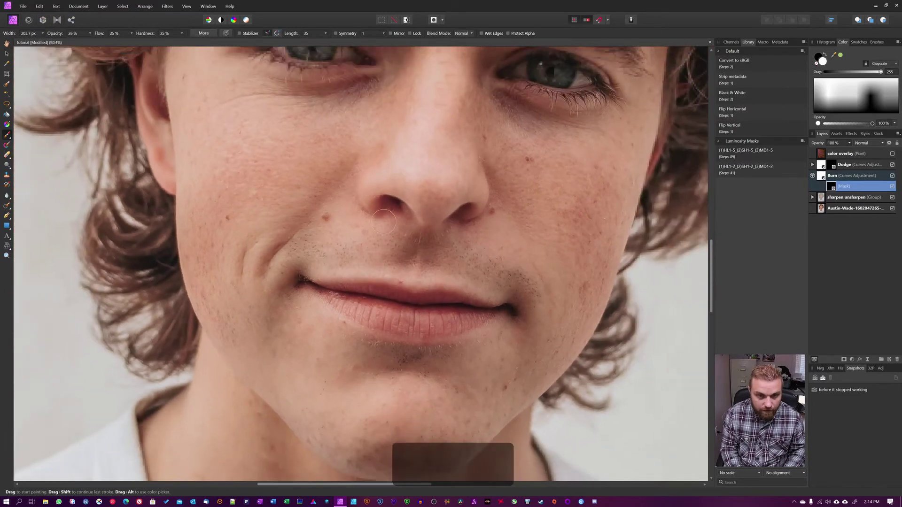
{"action": "scroll", "coordinate": [405, 219], "scroll_direction": "up", "scroll_amount": 3}
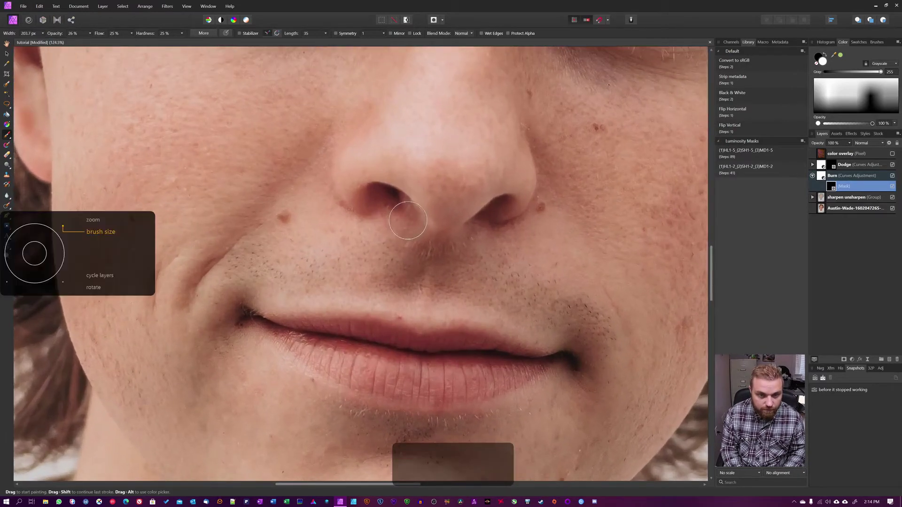
{"action": "key", "text": "bracketleft"}
{"action": "key", "text": "bracketleft"}
{"action": "key", "text": "bracketleft"}
{"action": "key", "text": "bracketleft"}
{"action": "key", "text": "bracketleft"}
{"action": "key", "text": "bracketleft"}
{"action": "key", "text": "bracketleft"}
{"action": "key", "text": "bracketleft"}
{"action": "key", "text": "bracketleft"}
{"action": "key", "text": "bracketleft"}
{"action": "key", "text": "bracketleft"}
{"action": "key", "text": "bracketleft"}
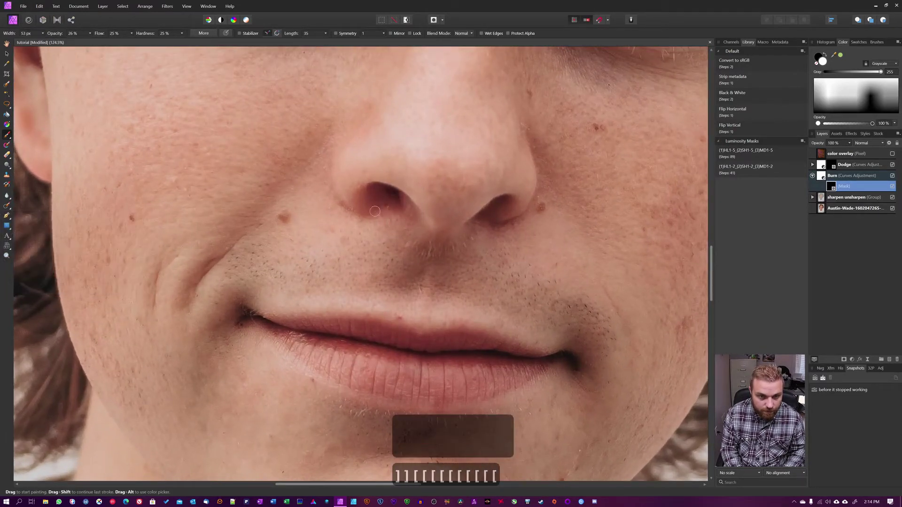
Step: Enlarge the burning brush to about 107 px, and to about 162 px for the side of the nose
{"action": "key", "text": "bracketright"}
{"action": "key", "text": "bracketright"}
{"action": "key", "text": "bracketright"}
{"action": "key", "text": "bracketright"}
{"action": "key", "text": "bracketright"}
{"action": "key", "text": "bracketright"}
{"action": "key", "text": "bracketright"}
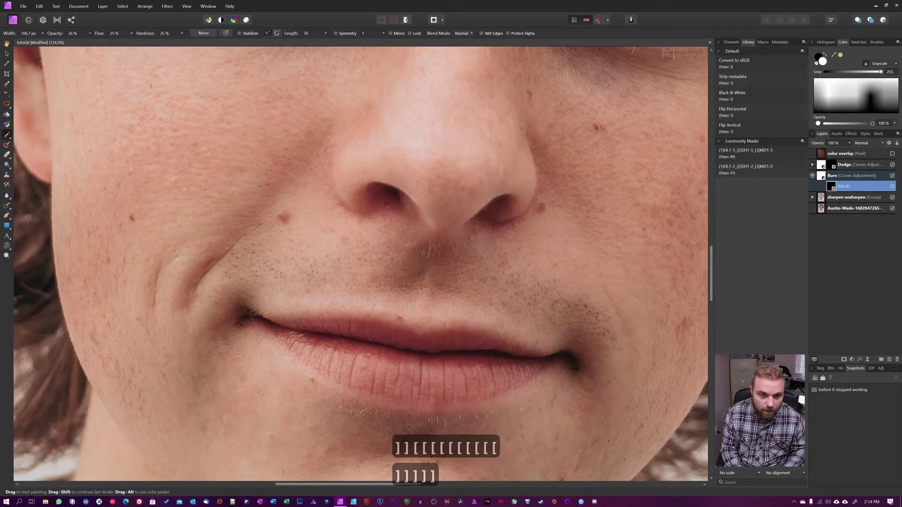
{"action": "key", "text": "bracketright"}
{"action": "key", "text": "bracketright"}
{"action": "key", "text": "bracketright"}
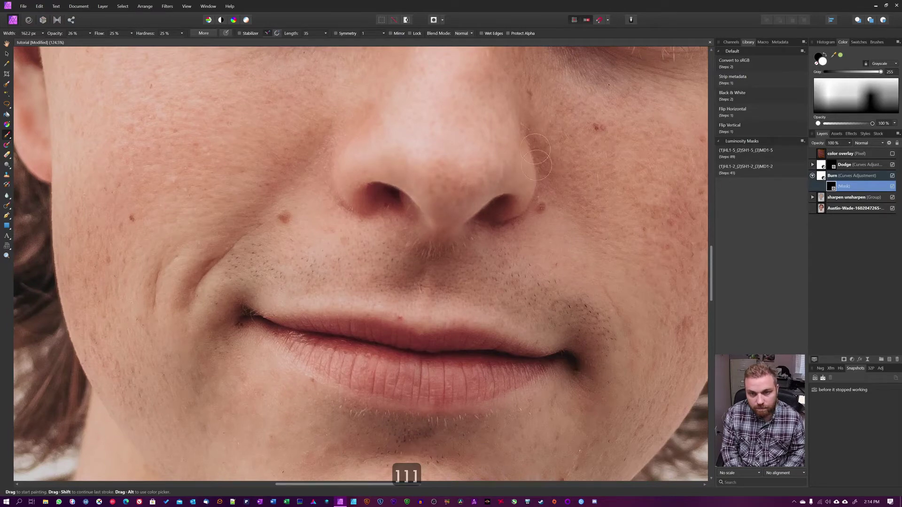
Step: Enlarge the burning brush to about 657 px for the cheek beside the nose
{"action": "key", "text": "bracketright"}
{"action": "key", "text": "bracketright"}
{"action": "key", "text": "bracketright"}
{"action": "key", "text": "bracketright"}
{"action": "key", "text": "bracketright"}
{"action": "key", "text": "bracketright"}
{"action": "key", "text": "bracketright"}
{"action": "key", "text": "bracketright"}
{"action": "key", "text": "bracketright"}
{"action": "key", "text": "bracketright"}
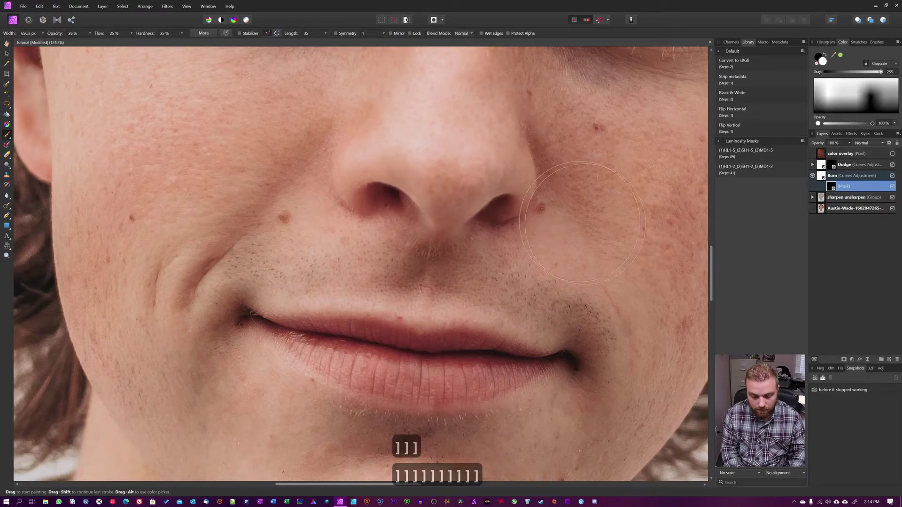
Step: Bring the eyes into view and reduce the burning brush to about 343 px for the area under the eye
{"action": "left_click_drag", "start_coordinate": [579, 171], "coordinate": [423, 282]}
{"action": "key", "text": "bracketleft"}
{"action": "key", "text": "bracketleft"}
{"action": "key", "text": "bracketleft"}
{"action": "key", "text": "bracketleft"}
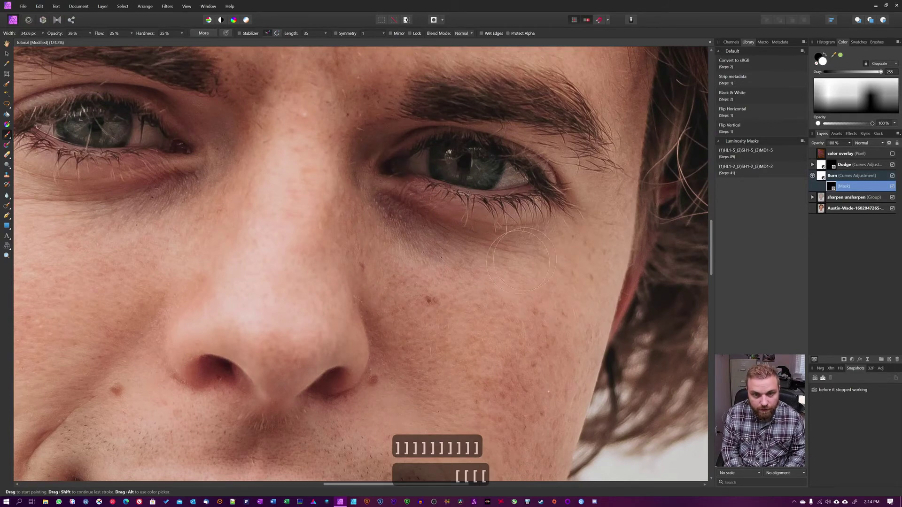
Step: Reduce the burning brush to about 18 px for fine details around both eyes
{"action": "key", "text": "bracketleft"}
{"action": "key", "text": "bracketleft"}
{"action": "key", "text": "bracketleft"}
{"action": "key", "text": "bracketleft"}
{"action": "key", "text": "bracketleft"}
{"action": "key", "text": "bracketleft"}
{"action": "key", "text": "bracketleft"}
{"action": "key", "text": "bracketleft"}
{"action": "key", "text": "bracketleft"}
{"action": "key", "text": "bracketleft"}
{"action": "key", "text": "bracketleft"}
{"action": "key", "text": "bracketleft"}
{"action": "key", "text": "bracketleft"}
{"action": "key", "text": "bracketleft"}
{"action": "key", "text": "bracketleft"}
{"action": "key", "text": "bracketleft"}
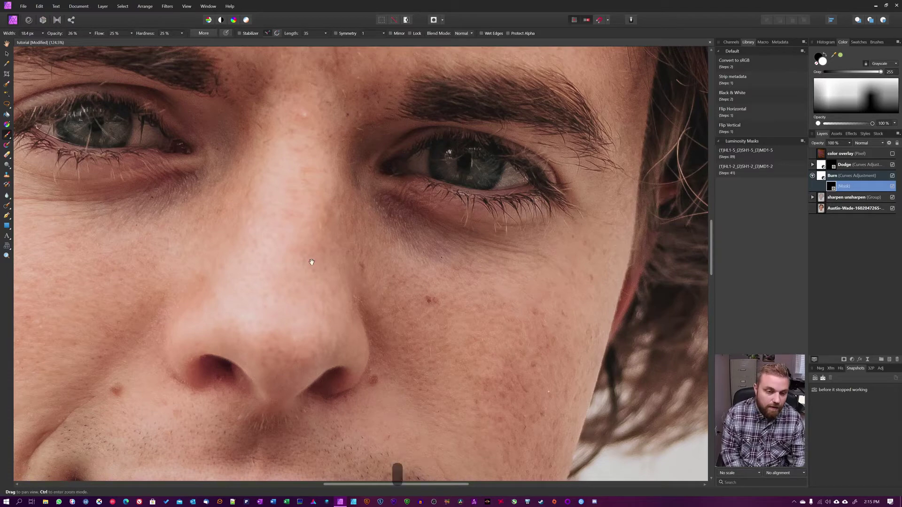
{"action": "scroll", "coordinate": [362, 209], "scroll_direction": "left", "scroll_amount": 5}
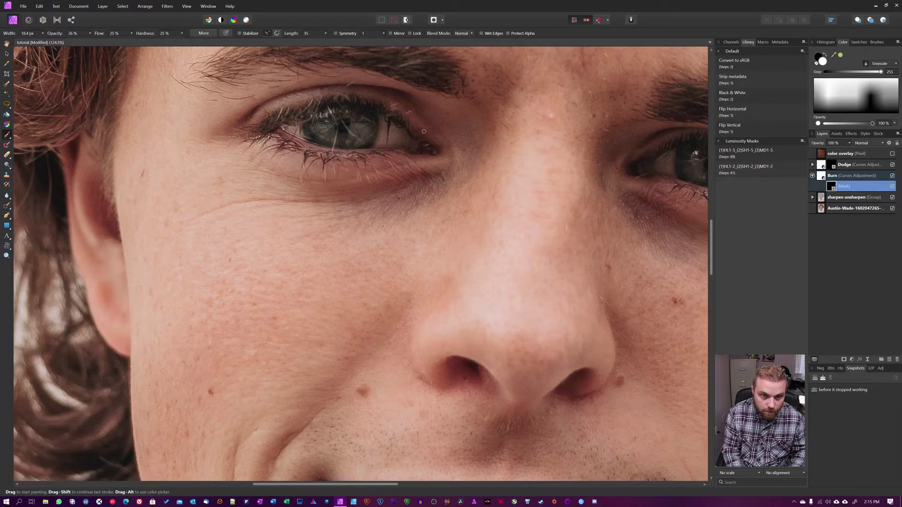
Step: Enlarge the burning brush for the shadows around both corners of the mouth
{"action": "left_click_drag", "start_coordinate": [339, 355], "coordinate": [463, 133]}
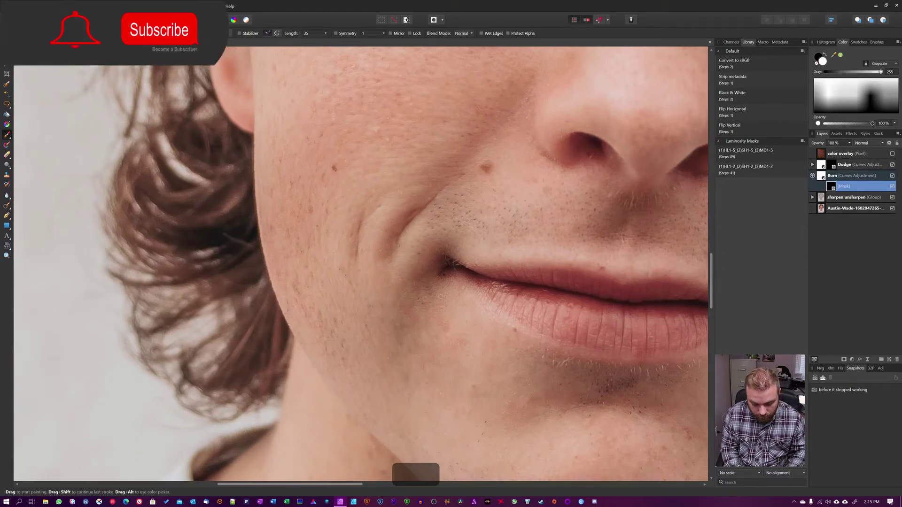
{"action": "key", "text": "bracketleft"}
{"action": "key", "text": "bracketright"}
{"action": "key", "text": "bracketright"}
{"action": "key", "text": "bracketright"}
{"action": "key", "text": "bracketright"}
{"action": "key", "text": "bracketright"}
{"action": "key", "text": "bracketright"}
{"action": "key", "text": "bracketright"}
{"action": "key", "text": "bracketright"}
{"action": "key", "text": "bracketright"}
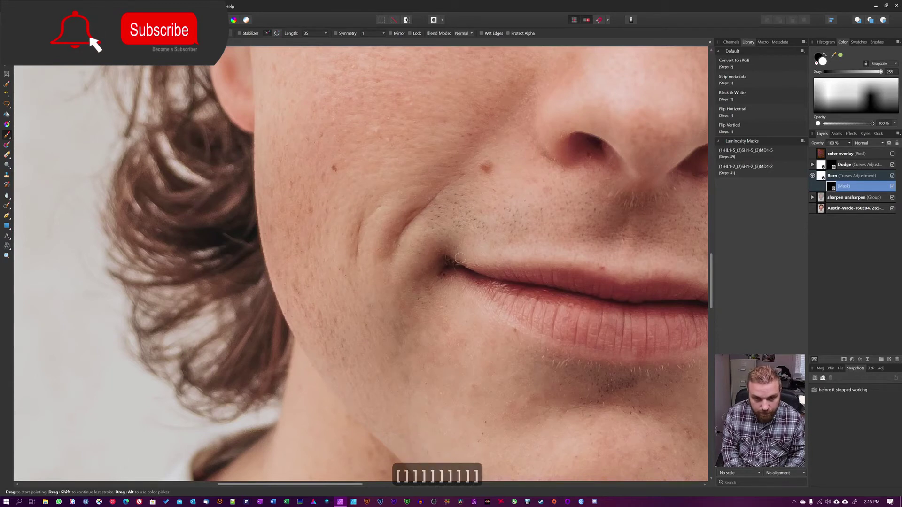
{"action": "key", "text": "bracketright"}
{"action": "key", "text": "bracketright"}
{"action": "key", "text": "bracketright"}
{"action": "key", "text": "bracketright"}
{"action": "key", "text": "bracketright"}
{"action": "key", "text": "bracketright"}
{"action": "key", "text": "bracketright"}
{"action": "key", "text": "bracketright"}
{"action": "key", "text": "bracketright"}
{"action": "key", "text": "bracketright"}
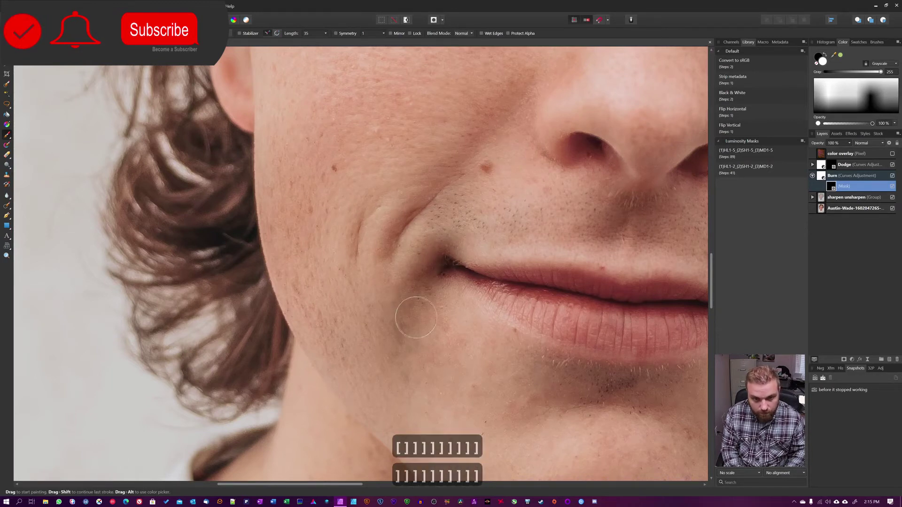
{"action": "key", "text": "space"}
{"action": "left_click_drag", "start_coordinate": [680, 297], "coordinate": [363, 305]}
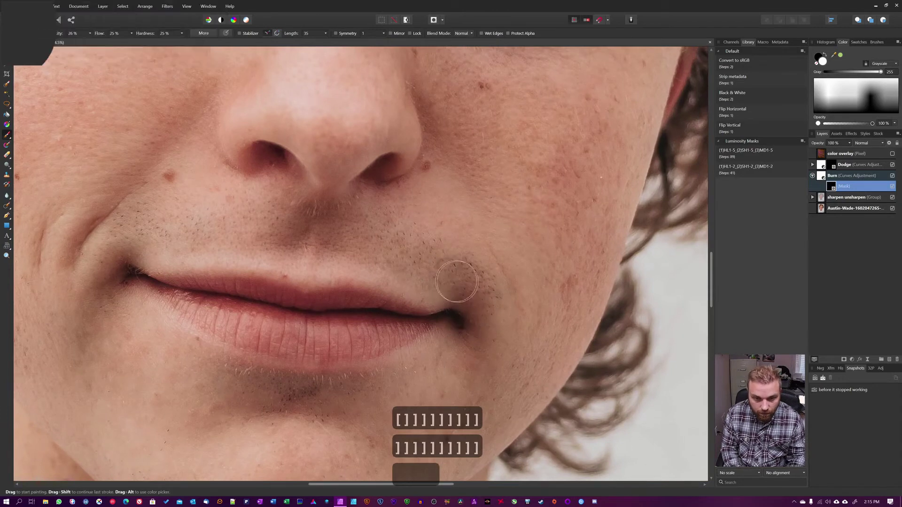
Step: Reduce the burning brush to about 12 px for fine details around the lips
{"action": "key", "text": "bracketleft"}
{"action": "key", "text": "bracketleft"}
{"action": "key", "text": "bracketleft"}
{"action": "key", "text": "bracketleft"}
{"action": "key", "text": "bracketleft"}
{"action": "key", "text": "bracketleft"}
{"action": "key", "text": "bracketleft"}
{"action": "key", "text": "bracketleft"}
{"action": "key", "text": "bracketleft"}
{"action": "key", "text": "bracketleft"}
{"action": "key", "text": "bracketleft"}
{"action": "key", "text": "bracketleft"}
{"action": "key", "text": "bracketleft"}
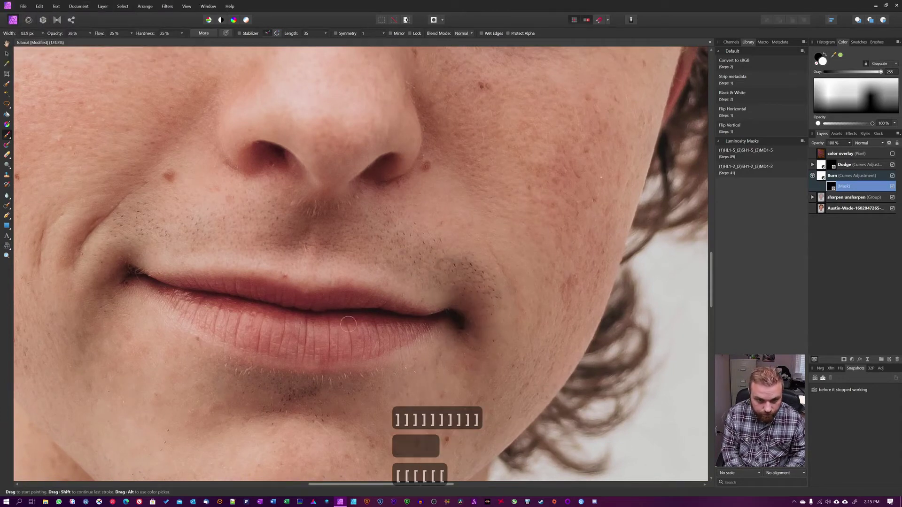
{"action": "key", "text": "space"}
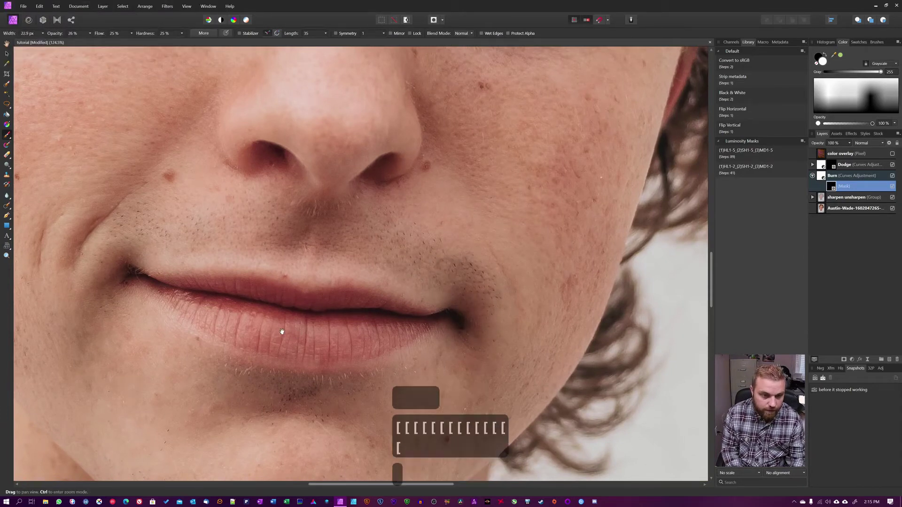
{"action": "left_click_drag", "start_coordinate": [280, 332], "coordinate": [352, 342]}
{"action": "key", "text": "bracketleft"}
{"action": "key", "text": "bracketleft"}
{"action": "key", "text": "bracketleft"}
{"action": "key", "text": "bracketleft"}
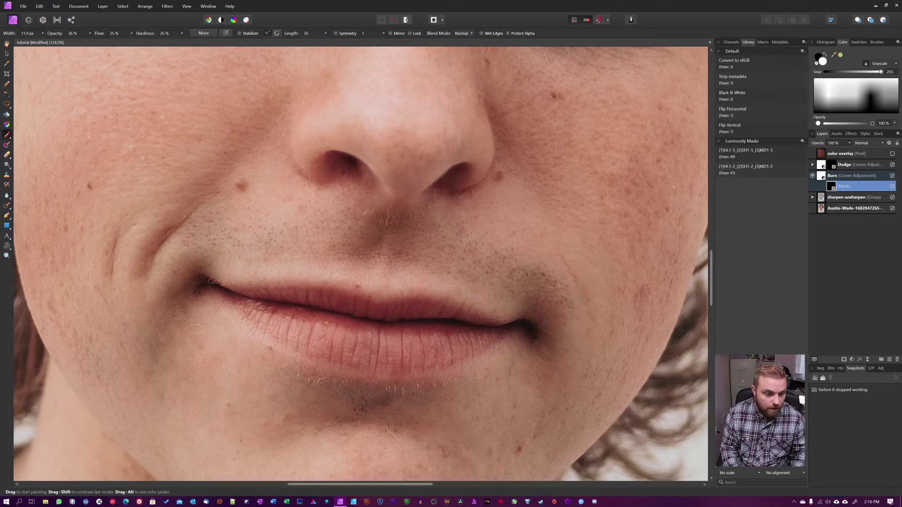
Step: Inspect the cheek and forehead at close range and fit the whole portrait in view
{"action": "left_click_drag", "start_coordinate": [475, 268], "coordinate": [386, 244]}
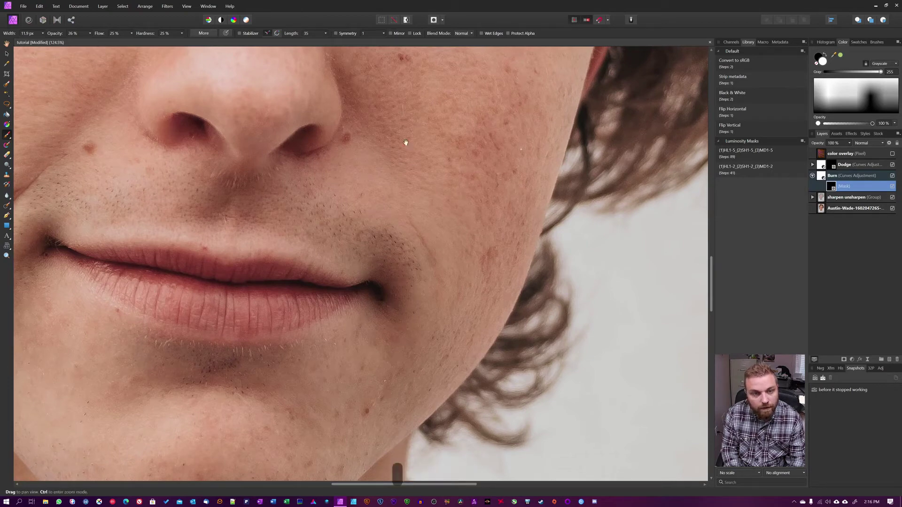
{"action": "left_click_drag", "start_coordinate": [404, 141], "coordinate": [465, 340]}
{"action": "left_click_drag", "start_coordinate": [441, 113], "coordinate": [451, 168]}
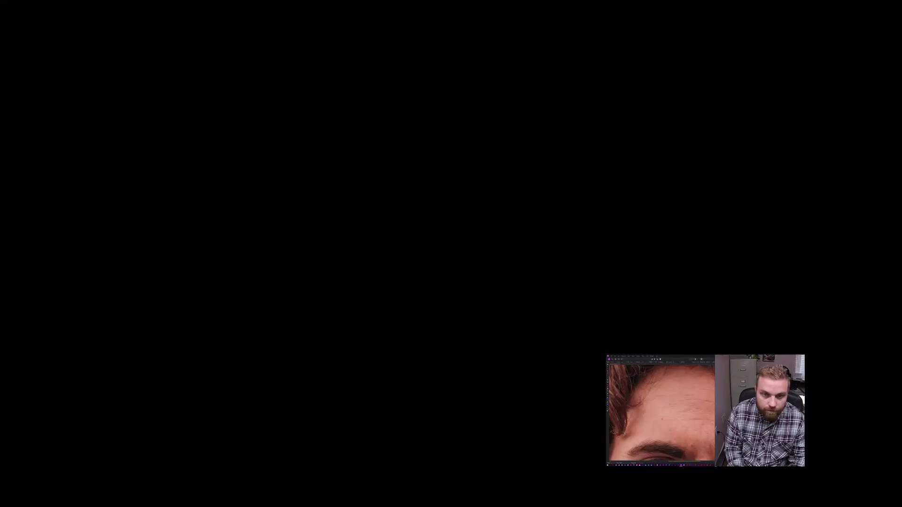
{"action": "scroll", "coordinate": [662, 413], "scroll_direction": "down", "scroll_amount": 3}
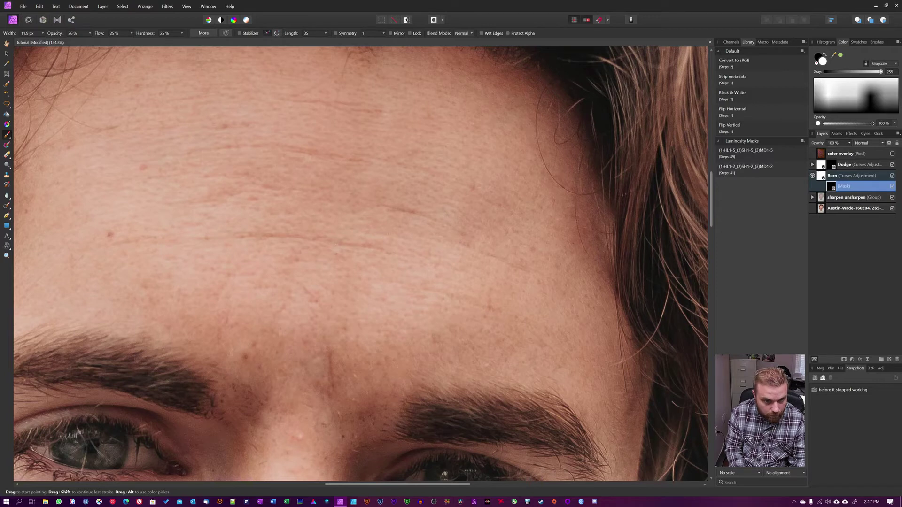
{"action": "key", "text": "ctrl+0"}
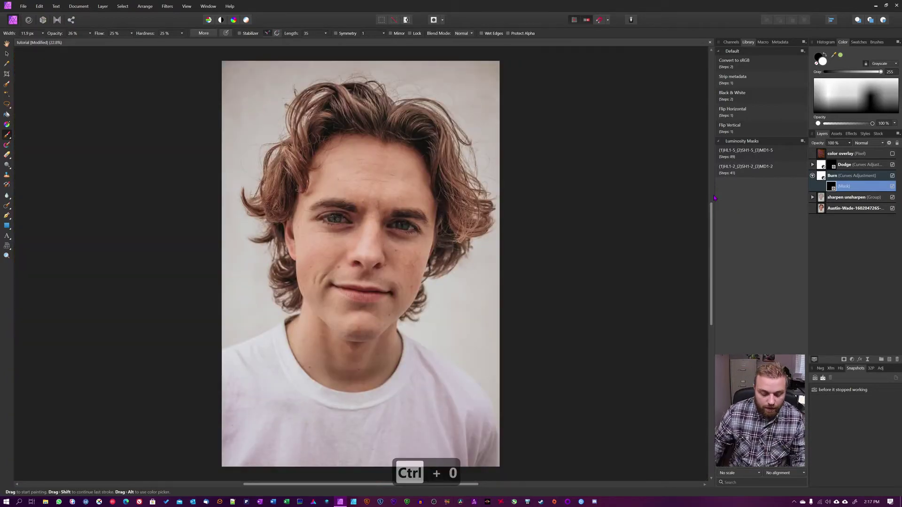
Step: Compare the portrait with and without the combined sharpening group, Burn and Dodge layers by toggling their visibility together
{"action": "left_click", "coordinate": [812, 175]}
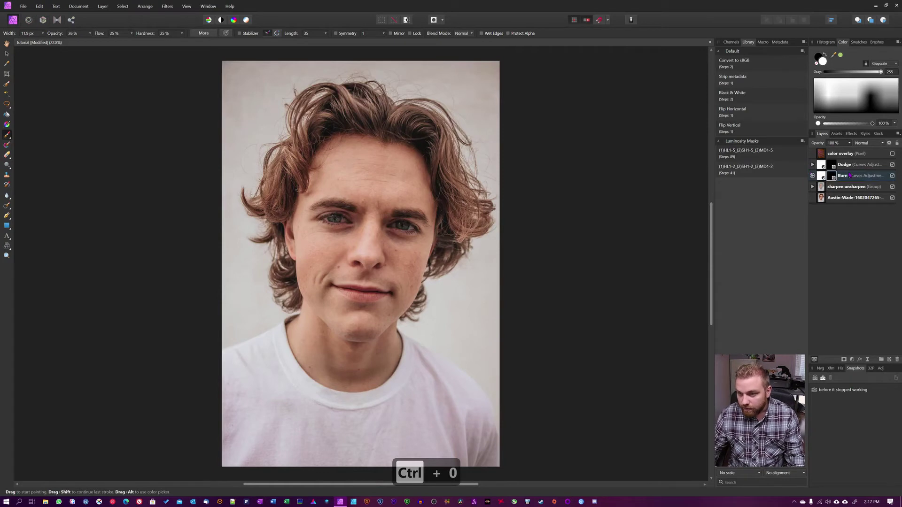
{"action": "left_click", "coordinate": [860, 186]}
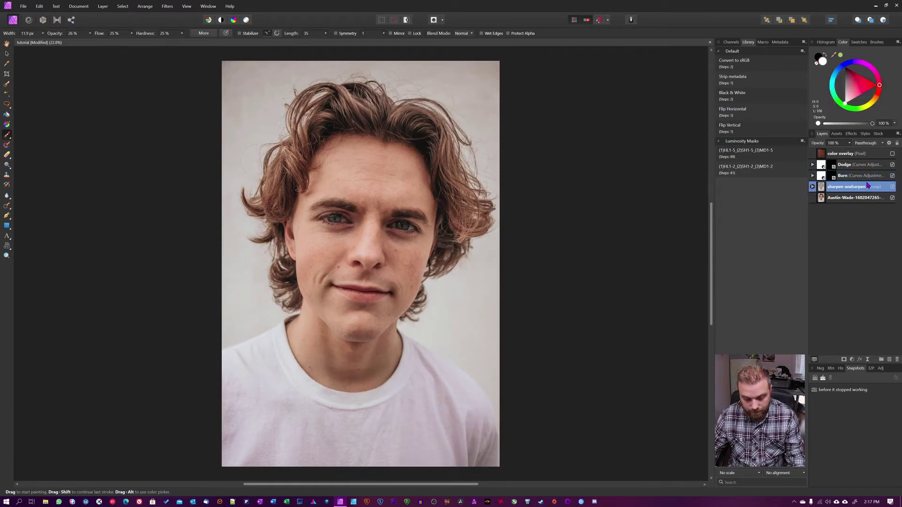
{"action": "left_click", "coordinate": [866, 166], "text": "shift"}
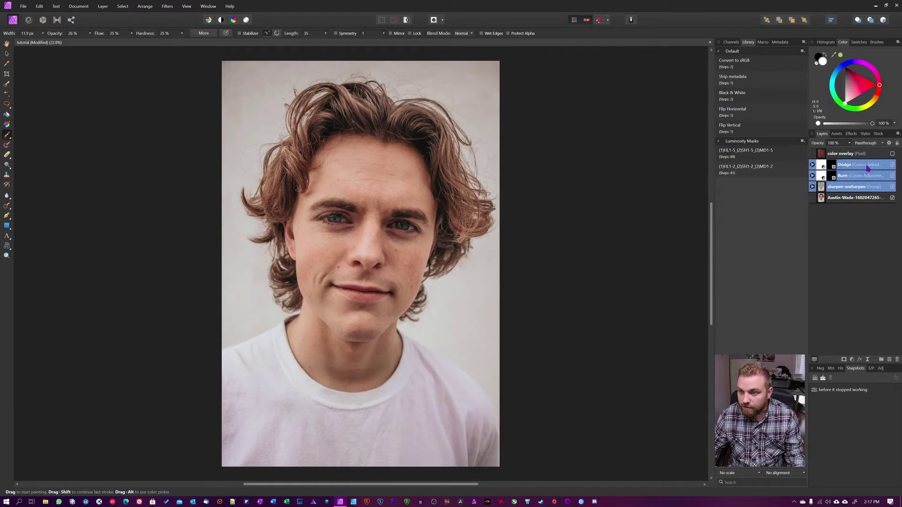
{"action": "left_click", "coordinate": [892, 165]}
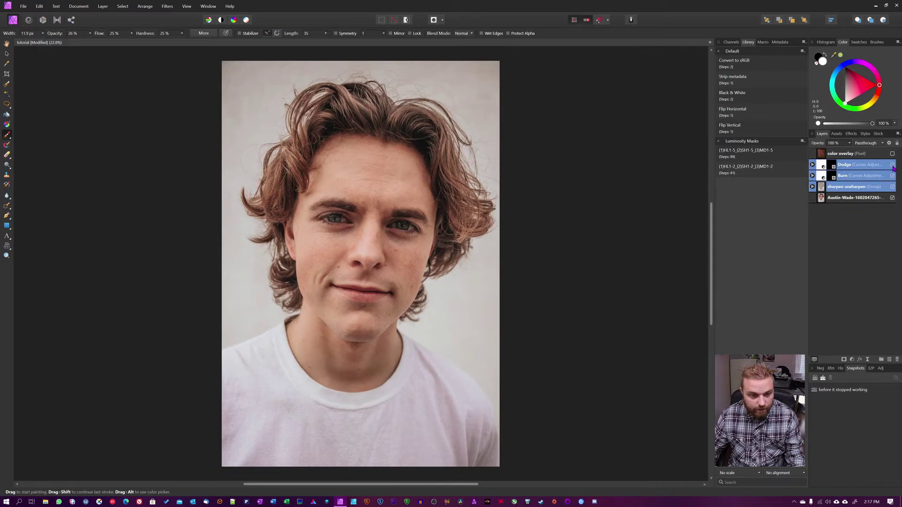
{"action": "left_click", "coordinate": [893, 166]}
{"action": "left_click", "coordinate": [893, 167]}
{"action": "left_click", "coordinate": [893, 166]}
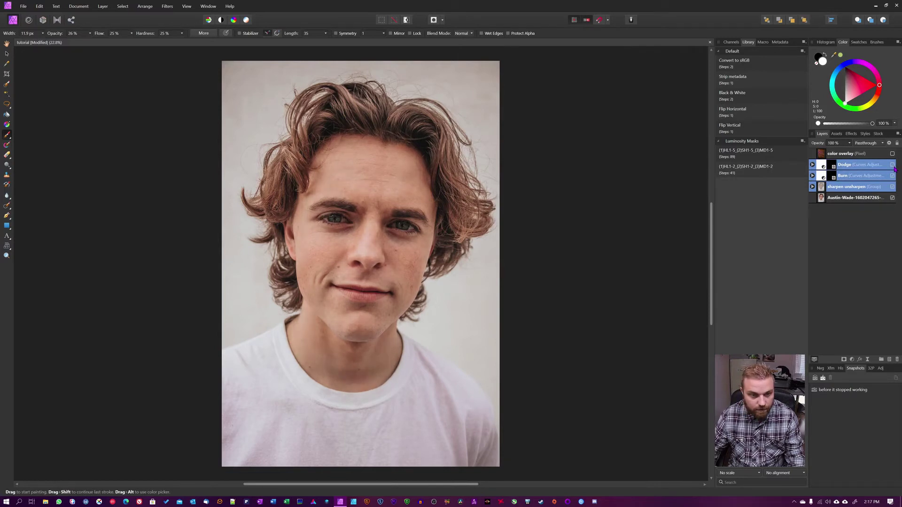
{"action": "left_click", "coordinate": [892, 166]}
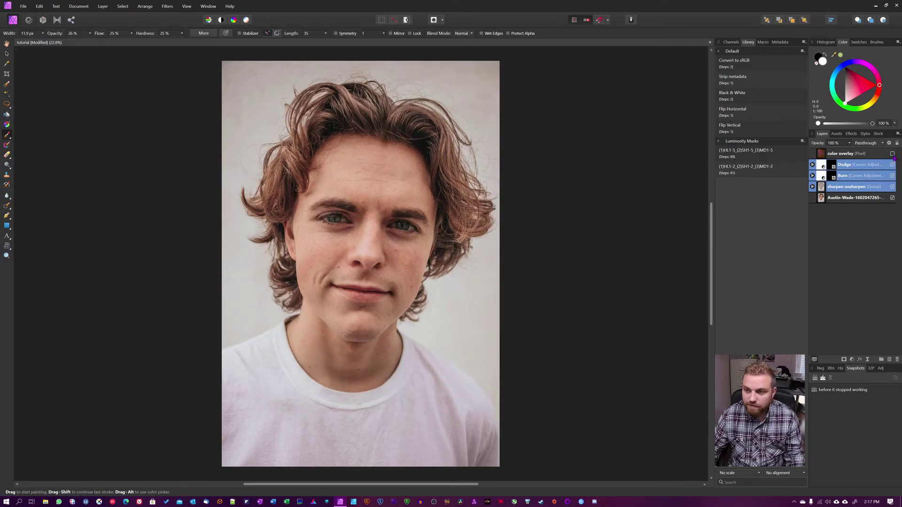
Step: Preview the color overlay layer on the portrait and hide it again
{"action": "left_click", "coordinate": [893, 154]}
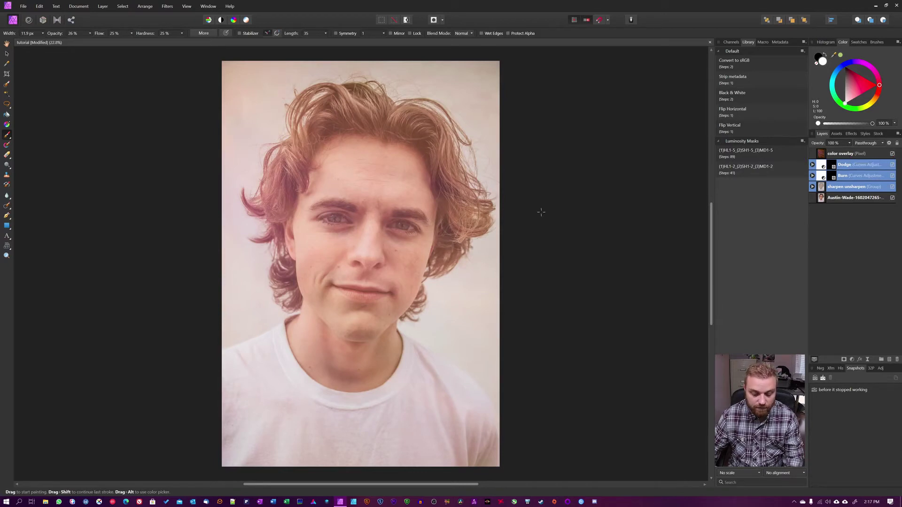
{"action": "key", "text": "v"}
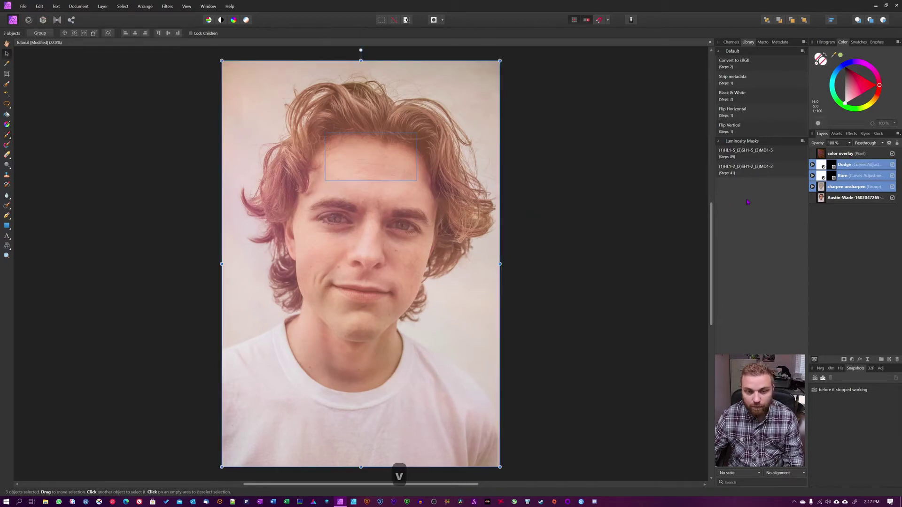
{"action": "left_click", "coordinate": [893, 153]}
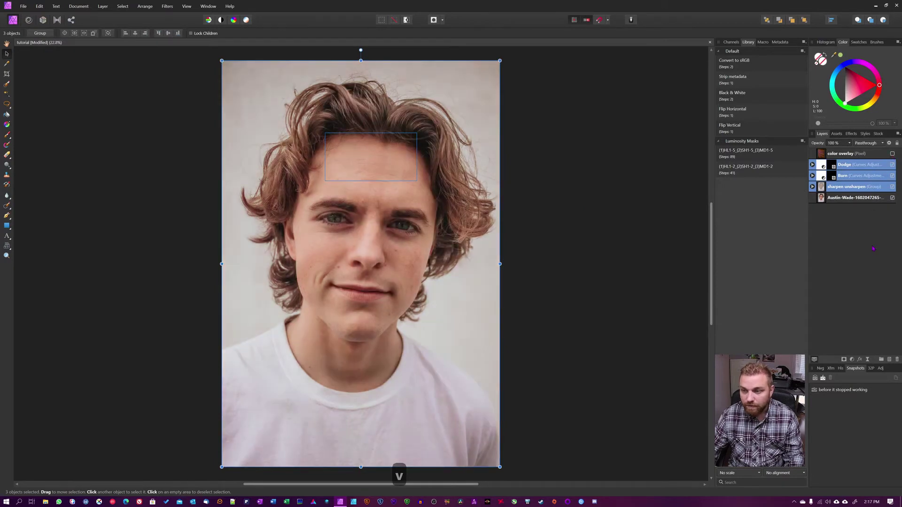
Step: Add an empty pixel layer above the Dodge adjustment and enlarge the paint brush to a very large size
{"action": "left_click", "coordinate": [875, 165]}
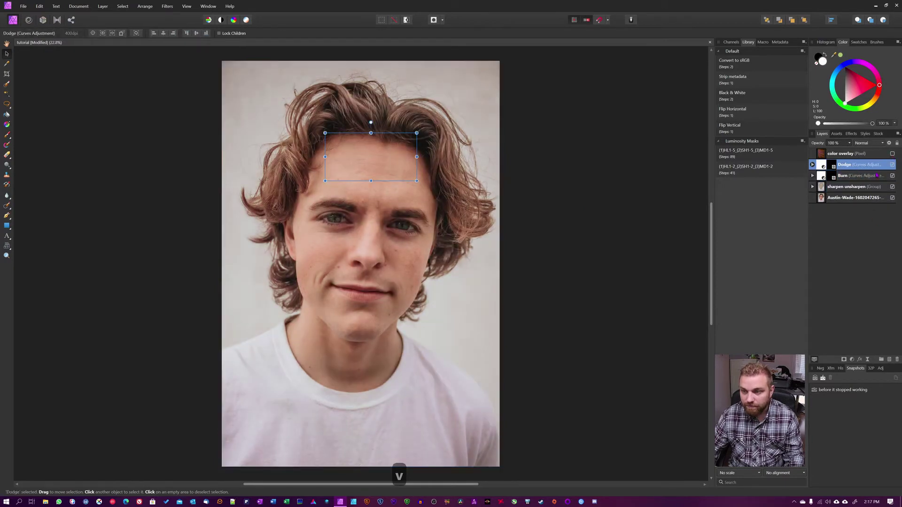
{"action": "left_click", "coordinate": [889, 360]}
{"action": "key", "text": "b"}
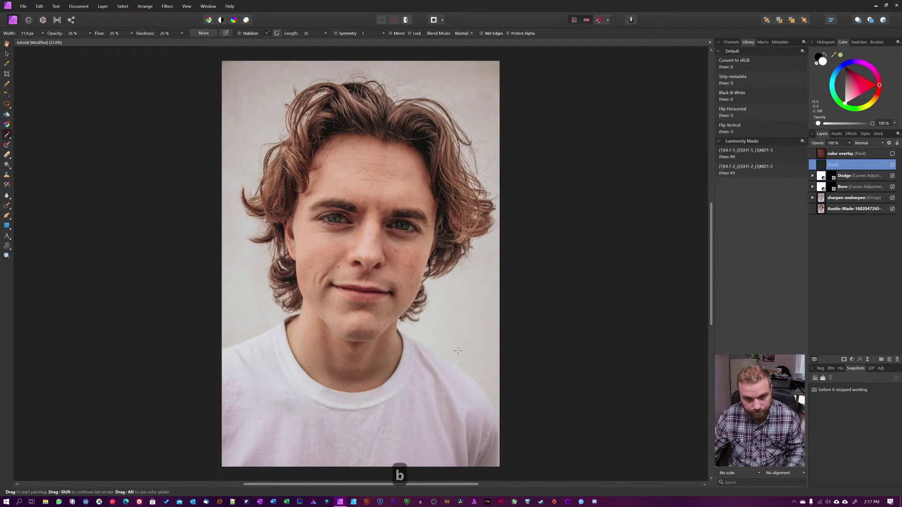
{"action": "key", "text": "bracketright"}
{"action": "key", "text": "bracketright"}
{"action": "key", "text": "bracketright"}
{"action": "key", "text": "bracketright"}
{"action": "key", "text": "bracketright"}
{"action": "key", "text": "bracketright"}
{"action": "key", "text": "bracketright"}
{"action": "key", "text": "bracketright"}
{"action": "key", "text": "bracketright"}
{"action": "key", "text": "bracketright"}
{"action": "key", "text": "bracketright"}
{"action": "key", "text": "bracketright"}
{"action": "key", "text": "bracketright"}
{"action": "key", "text": "bracketright"}
{"action": "key", "text": "bracketright"}
{"action": "key", "text": "bracketright"}
{"action": "key", "text": "bracketright"}
{"action": "key", "text": "bracketright"}
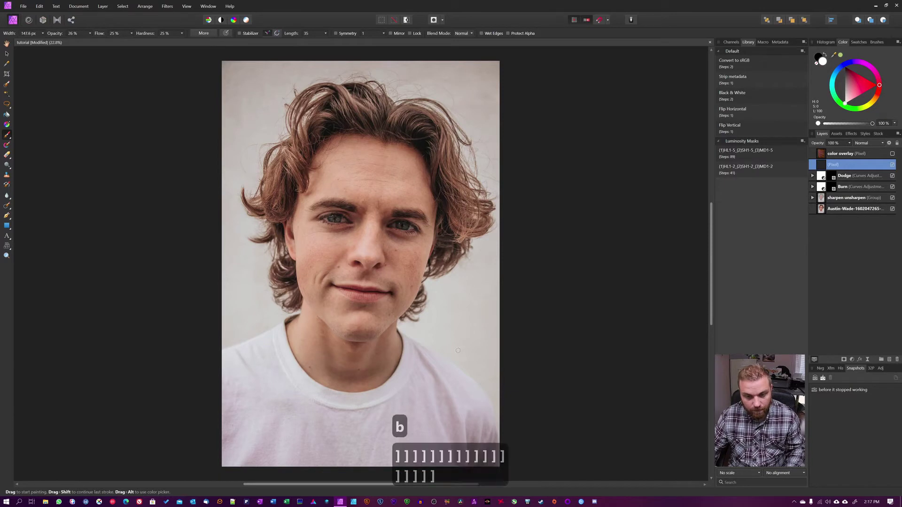
{"action": "key", "text": "bracketright"}
{"action": "key", "text": "bracketright"}
{"action": "key", "text": "bracketright"}
{"action": "key", "text": "bracketright"}
{"action": "key", "text": "bracketright"}
{"action": "key", "text": "bracketright"}
{"action": "key", "text": "bracketright"}
{"action": "key", "text": "bracketright"}
{"action": "key", "text": "bracketright"}
{"action": "key", "text": "bracketright"}
{"action": "key", "text": "bracketright"}
{"action": "key", "text": "bracketright"}
{"action": "key", "text": "bracketright"}
{"action": "key", "text": "bracketright"}
{"action": "key", "text": "bracketright"}
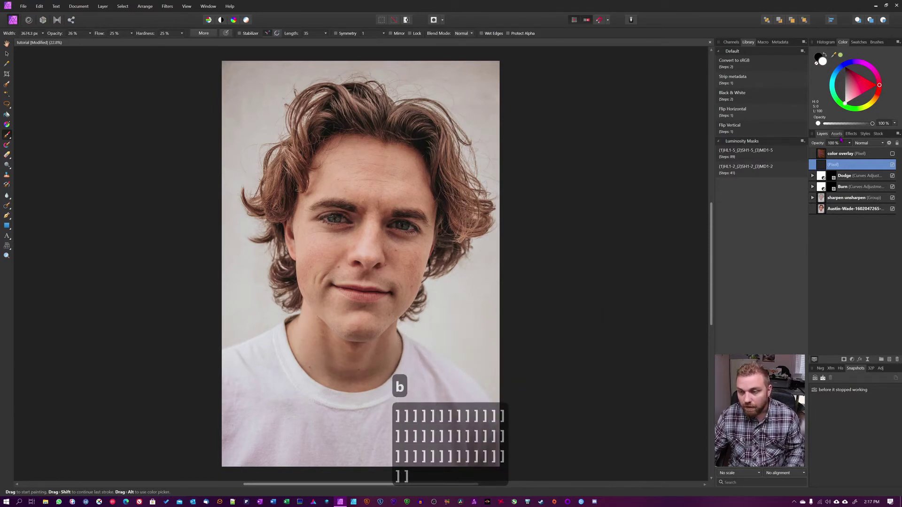
Step: Change the brush color from the color wheel to a dark green
{"action": "left_click", "coordinate": [860, 95]}
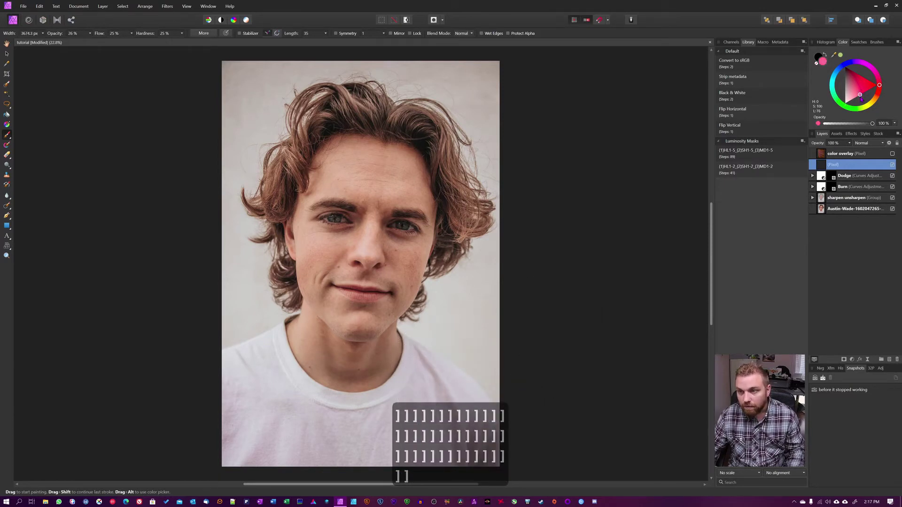
{"action": "left_click_drag", "start_coordinate": [859, 95], "coordinate": [845, 76]}
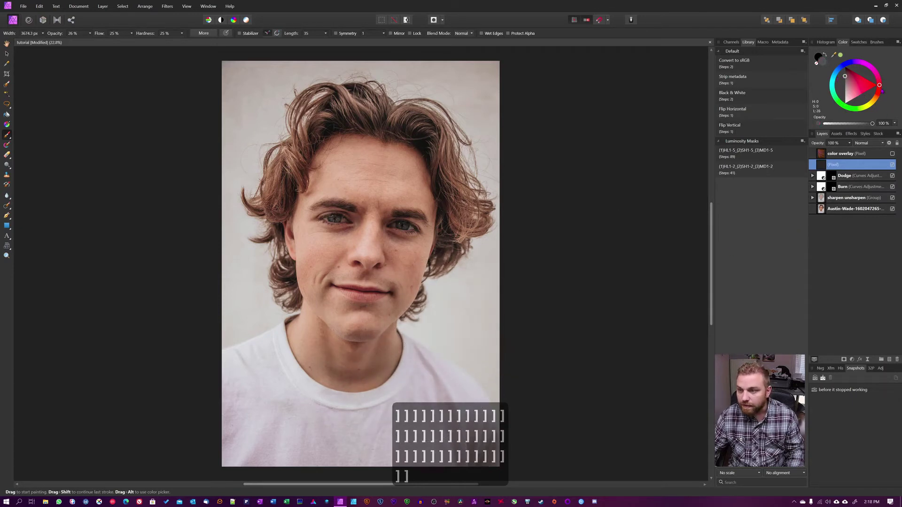
{"action": "mouse_move", "coordinate": [881, 88]}
{"action": "left_mouse_down"}
{"action": "mouse_move", "coordinate": [874, 113]}
{"action": "mouse_move", "coordinate": [853, 112]}
{"action": "mouse_move", "coordinate": [855, 89]}
{"action": "mouse_move", "coordinate": [844, 89]}
{"action": "mouse_move", "coordinate": [866, 87]}
{"action": "left_mouse_up"}
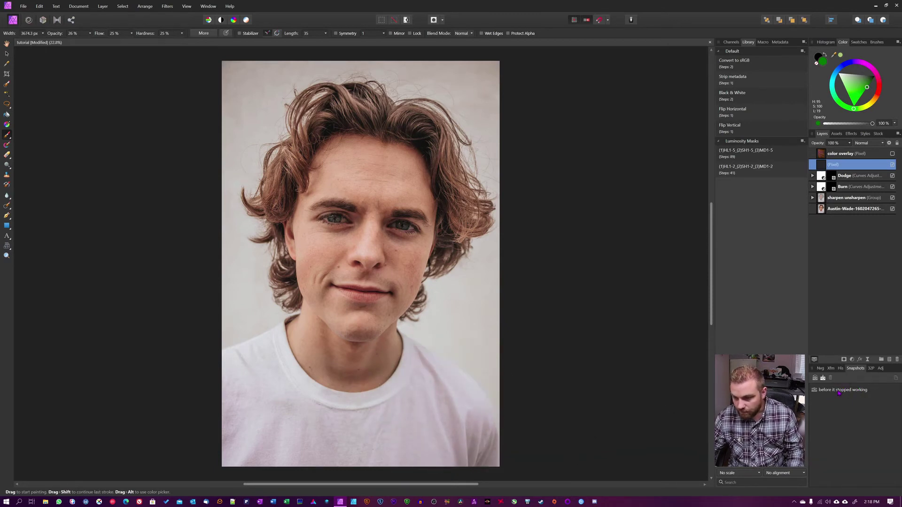
Step: Delete the "before it stopped working" snapshot and add a new document snapshot with the default name
{"action": "left_click", "coordinate": [839, 393]}
{"action": "left_click", "coordinate": [831, 378]}
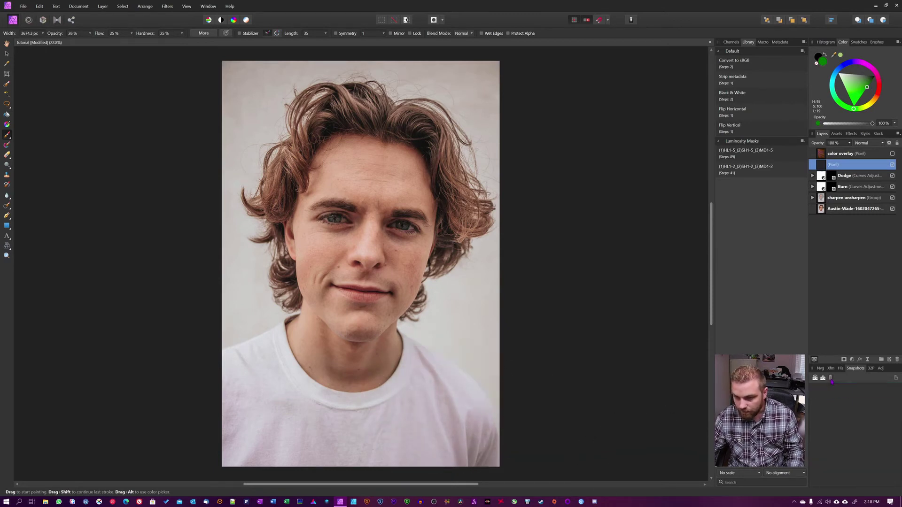
{"action": "left_click", "coordinate": [823, 378]}
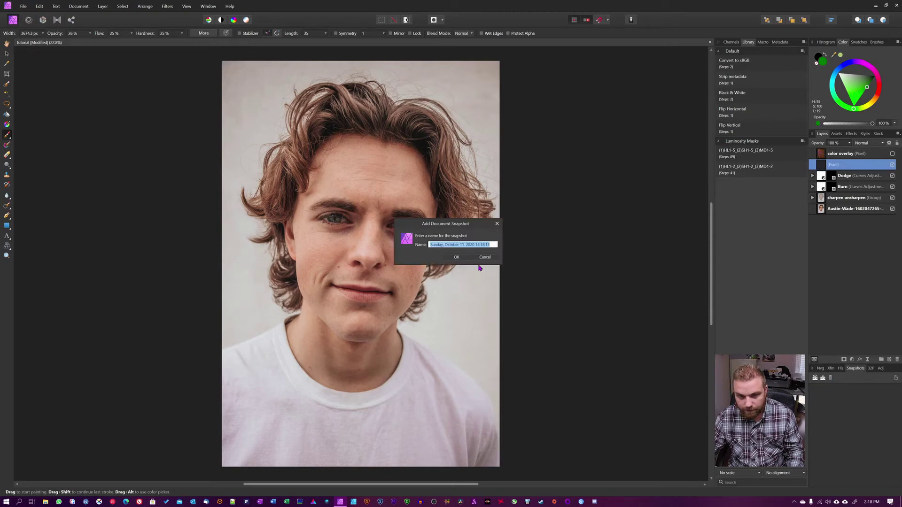
{"action": "left_click", "coordinate": [458, 259]}
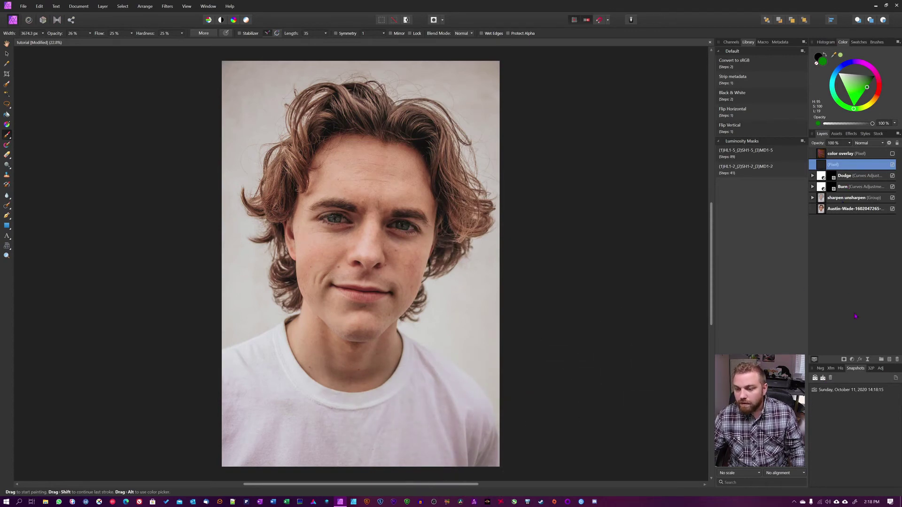
Step: Reduce the paint brush to about 1751 px over the portrait
{"action": "key", "text": "bracketleft"}
{"action": "key", "text": "bracketleft"}
{"action": "key", "text": "bracketleft"}
{"action": "key", "text": "bracketleft"}
{"action": "key", "text": "bracketleft"}
{"action": "key", "text": "bracketleft"}
{"action": "key", "text": "bracketleft"}
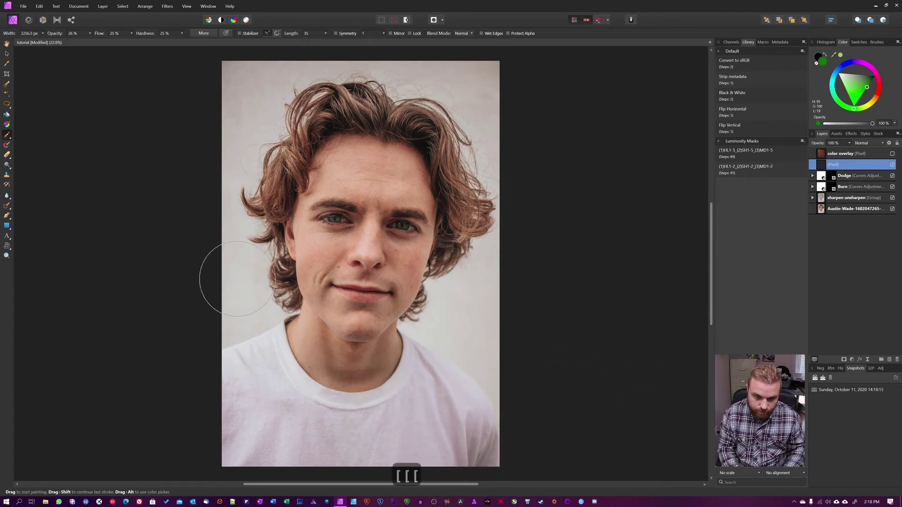
{"action": "key", "text": "bracketright"}
{"action": "key", "text": "bracketright"}
{"action": "key", "text": "bracketright"}
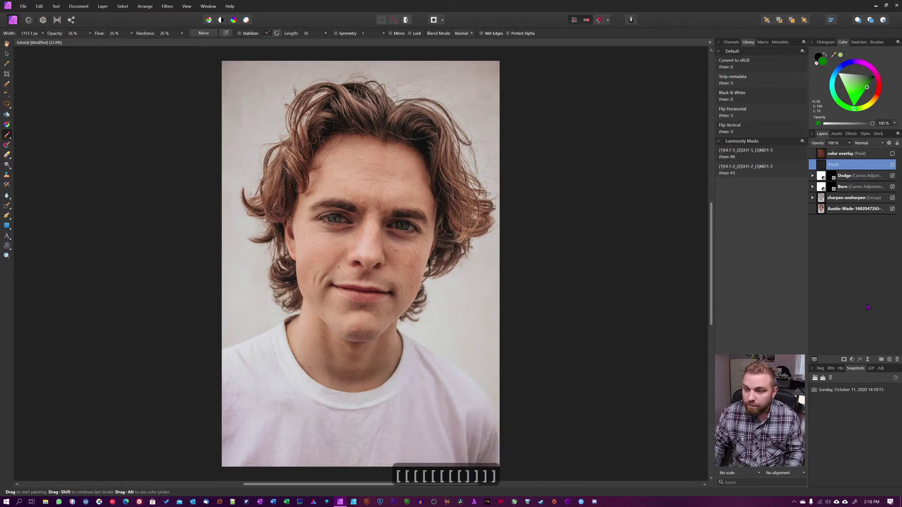
Step: Check the color overlay layer's blend mode and look through the blend modes available for the empty pixel layer
{"action": "left_click", "coordinate": [868, 155]}
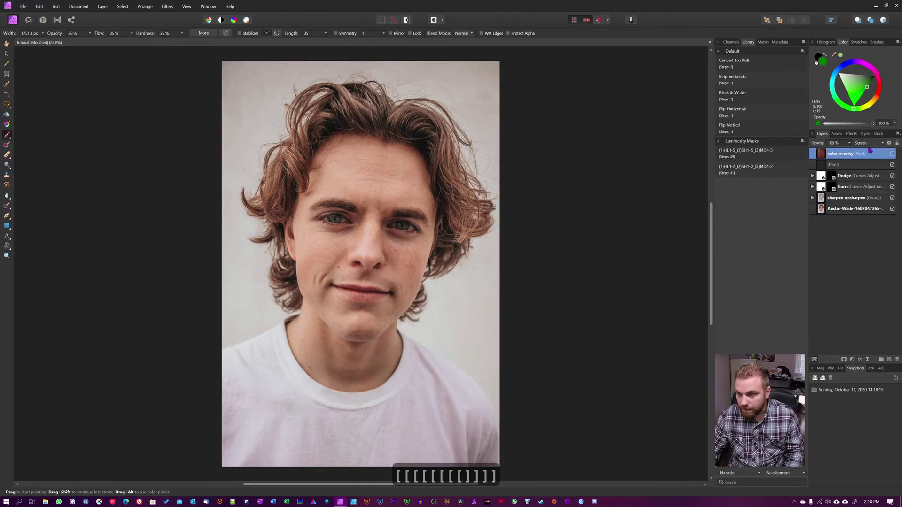
{"action": "left_click", "coordinate": [870, 144]}
{"action": "left_click", "coordinate": [840, 164]}
{"action": "left_click", "coordinate": [840, 164]}
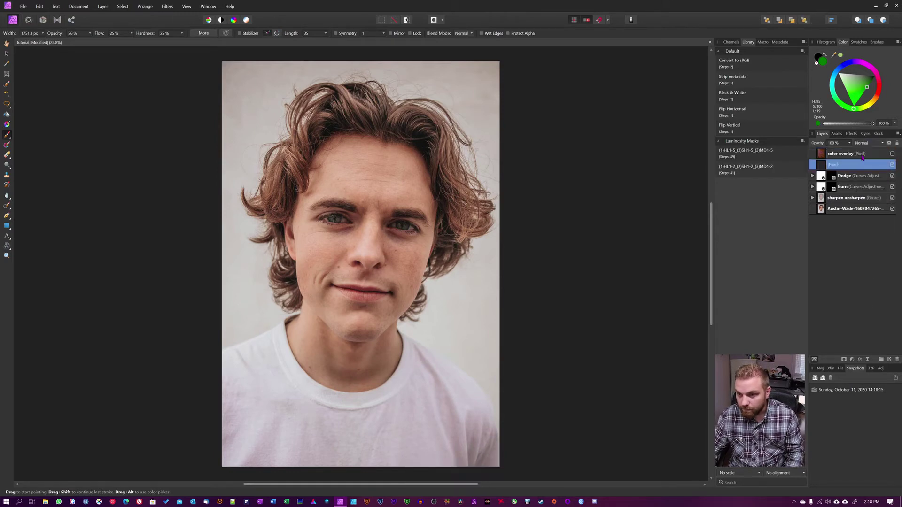
{"action": "left_click", "coordinate": [870, 143]}
{"action": "scroll", "coordinate": [868, 271], "scroll_direction": "down", "scroll_amount": 3}
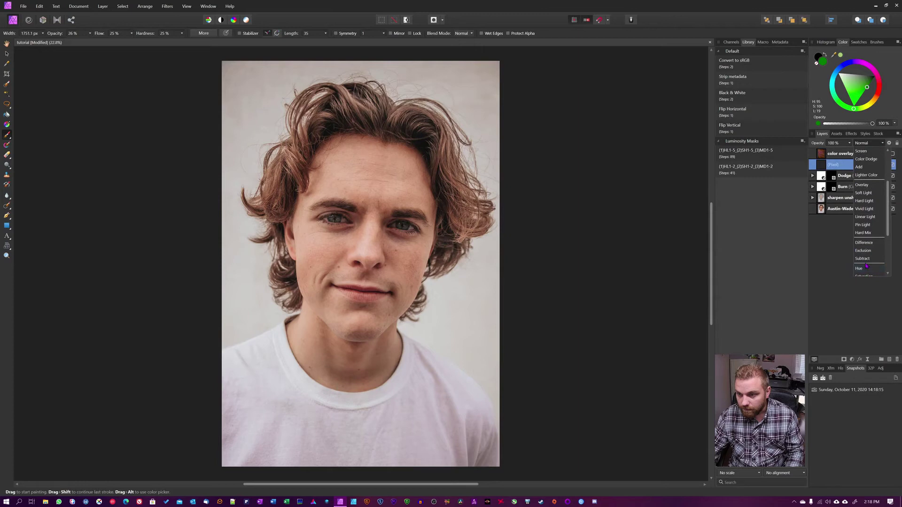
{"action": "scroll", "coordinate": [865, 259], "scroll_direction": "down", "scroll_amount": 3}
Step: Replace the empty pixel layer with a new one directly below the color overlay layer and set its blend mode to Color
{"action": "key", "text": "BackSpace"}
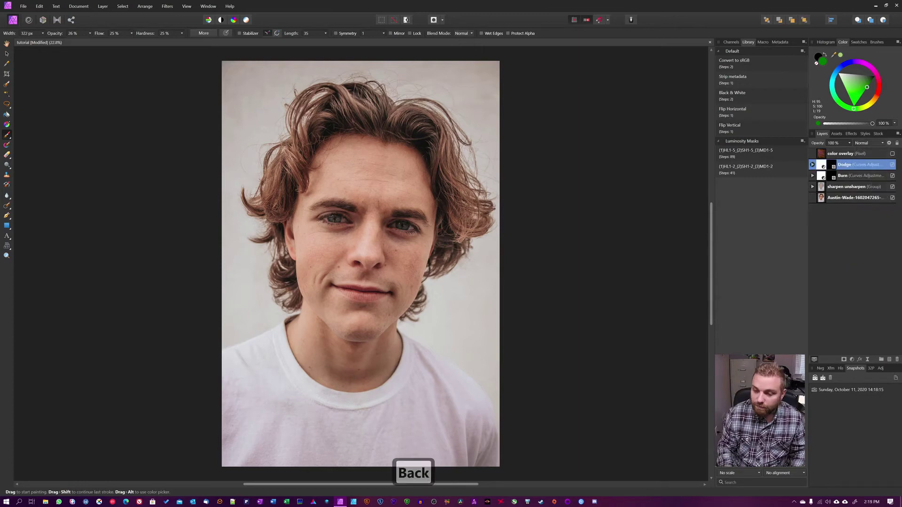
{"action": "left_click", "coordinate": [890, 360]}
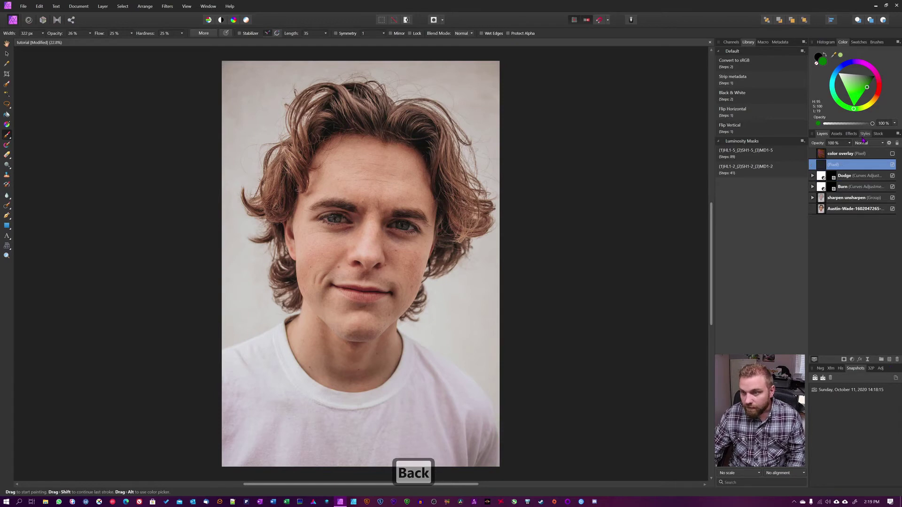
{"action": "left_click", "coordinate": [864, 134]}
{"action": "left_click", "coordinate": [822, 134]}
{"action": "left_click", "coordinate": [870, 143]}
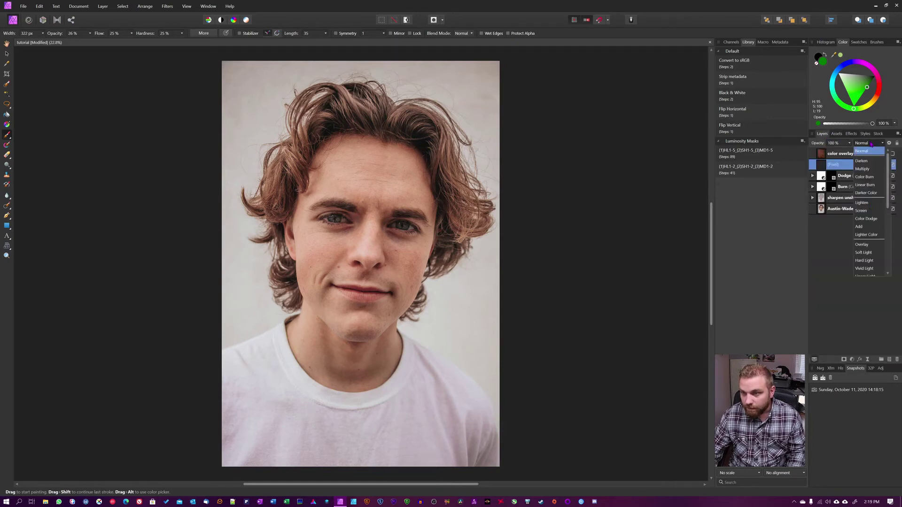
{"action": "scroll", "coordinate": [868, 268], "scroll_direction": "down", "scroll_amount": 3}
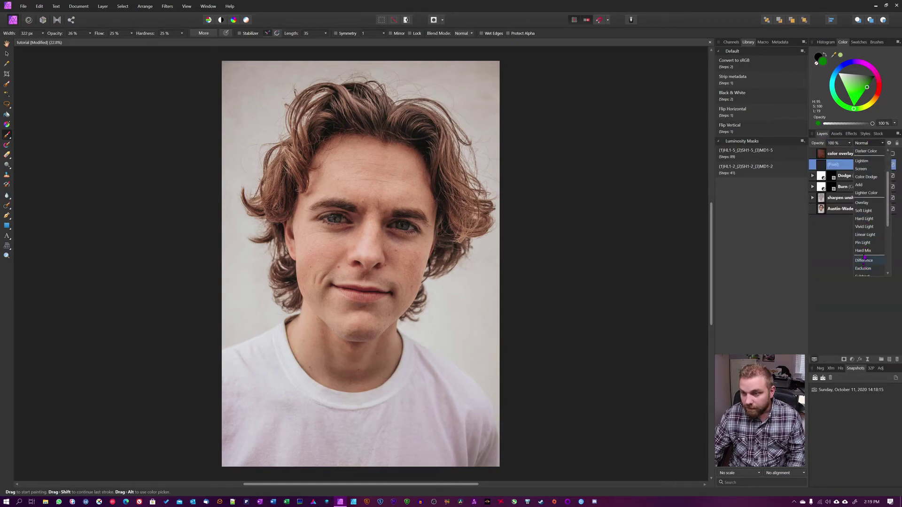
{"action": "scroll", "coordinate": [866, 249], "scroll_direction": "down", "scroll_amount": 3}
{"action": "left_click", "coordinate": [866, 242]}
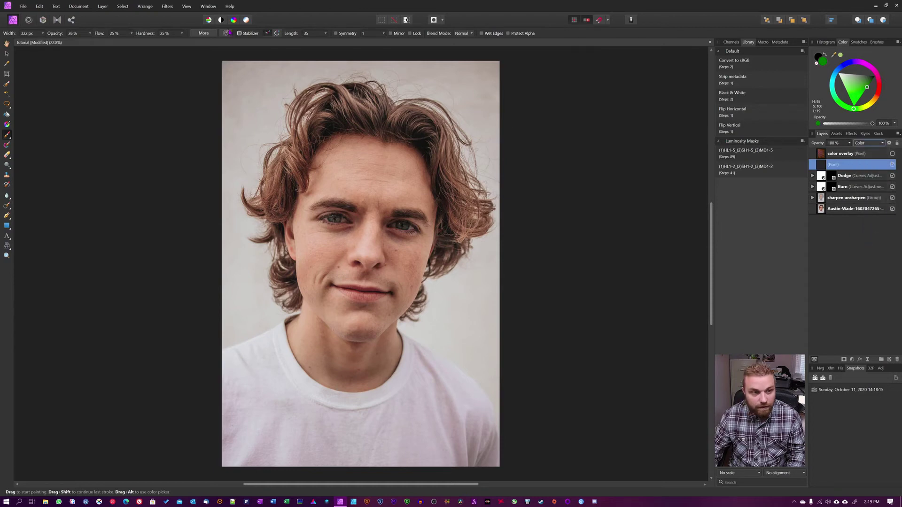
Step: Set the brush opacity to 100% and paint green over the white T-shirt on the new pixel layer
{"action": "key", "text": "0"}
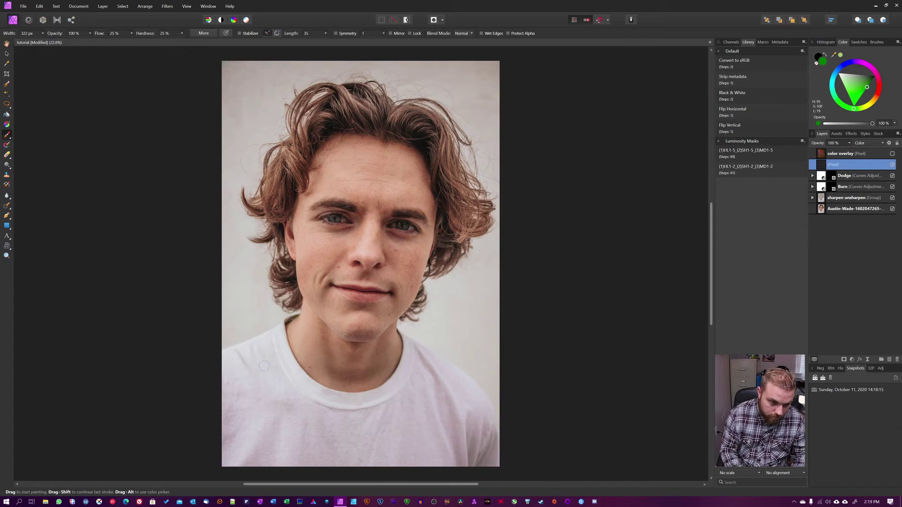
{"action": "left_click_drag", "start_coordinate": [280, 330], "coordinate": [221, 360]}
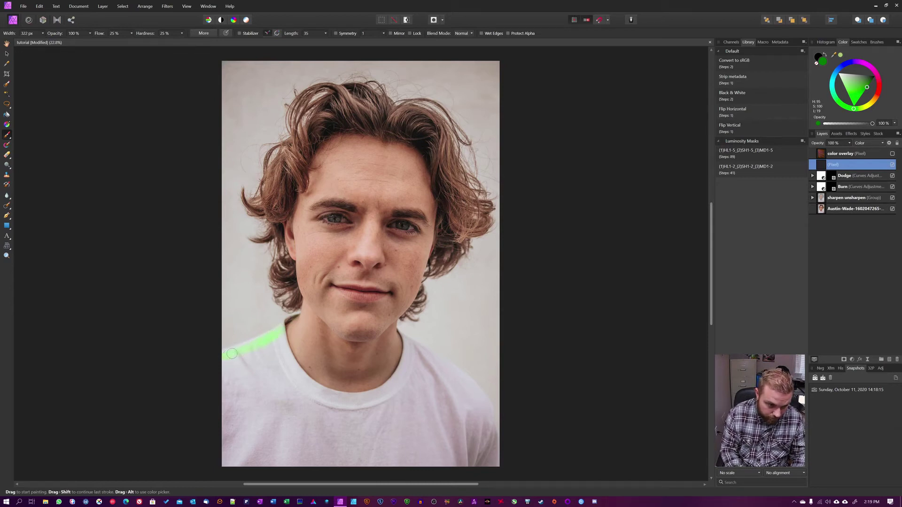
{"action": "mouse_move", "coordinate": [273, 334]}
{"action": "left_mouse_down"}
{"action": "mouse_move", "coordinate": [247, 348]}
{"action": "mouse_move", "coordinate": [275, 346]}
{"action": "mouse_move", "coordinate": [280, 331]}
{"action": "mouse_move", "coordinate": [295, 374]}
{"action": "mouse_move", "coordinate": [320, 397]}
{"action": "mouse_move", "coordinate": [295, 370]}
{"action": "left_mouse_up"}
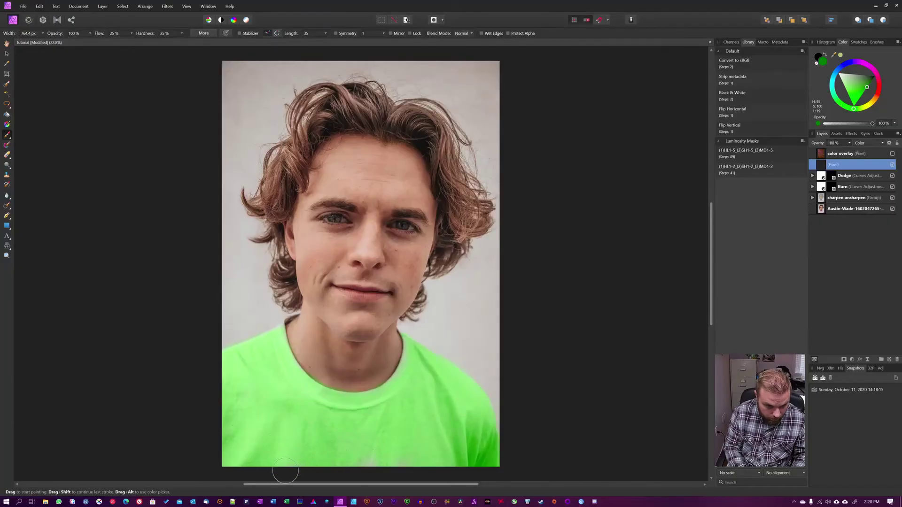
Step: Reduce the brush to about 77 px while painting the shirt's remaining areas and its shoulder and neckline edges green
{"action": "key", "text": "bracketleft"}
{"action": "key", "text": "bracketleft"}
{"action": "key", "text": "bracketleft"}
{"action": "key", "text": "bracketleft"}
{"action": "key", "text": "bracketleft"}
{"action": "key", "text": "bracketleft"}
{"action": "key", "text": "bracketleft"}
{"action": "key", "text": "bracketleft"}
{"action": "key", "text": "bracketleft"}
{"action": "key", "text": "bracketleft"}
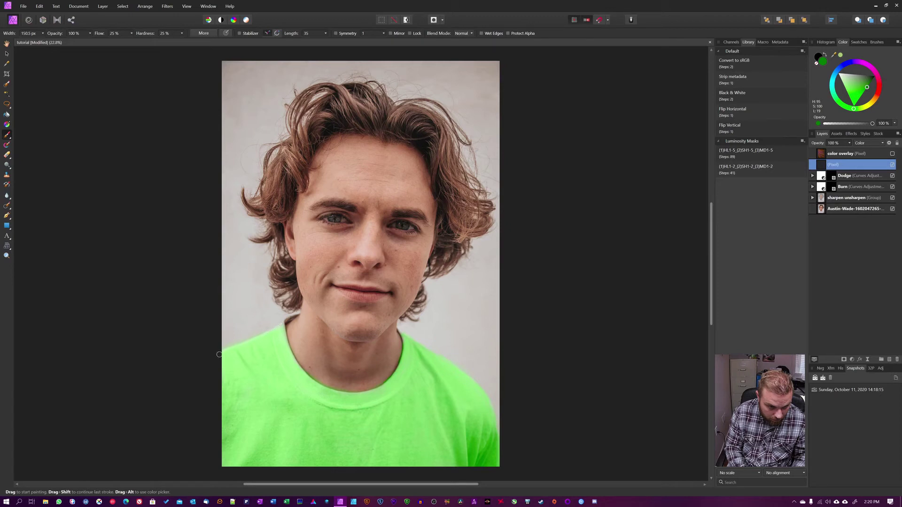
{"action": "key", "text": "bracketleft"}
{"action": "key", "text": "bracketleft"}
{"action": "key", "text": "bracketleft"}
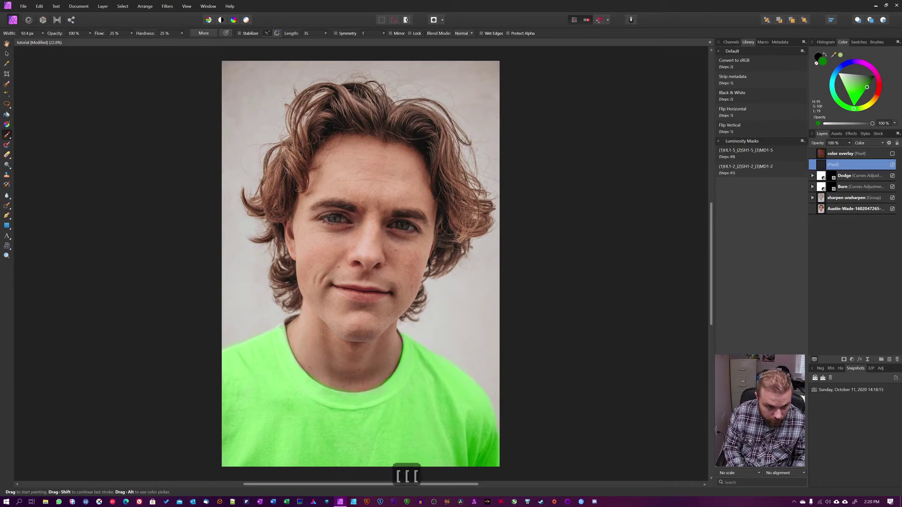
{"action": "key", "text": "bracketleft"}
{"action": "key", "text": "bracketleft"}
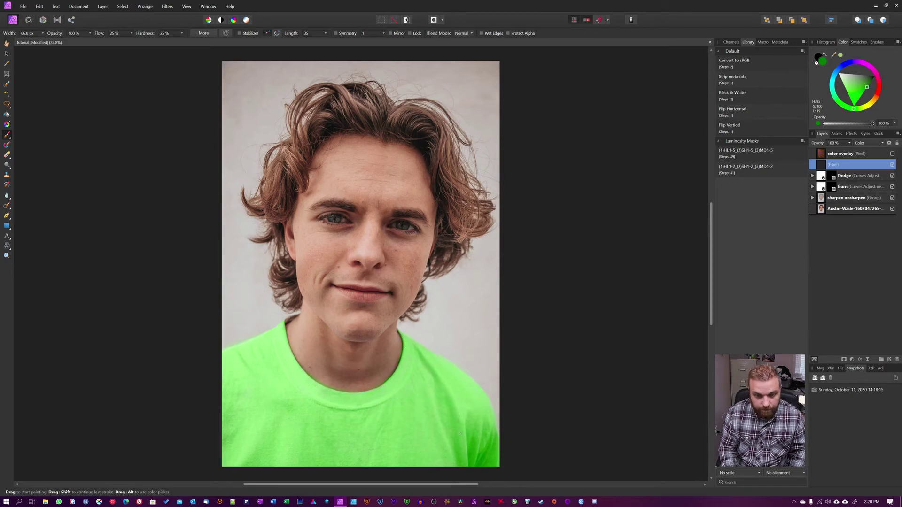
{"action": "key", "text": "bracketright"}
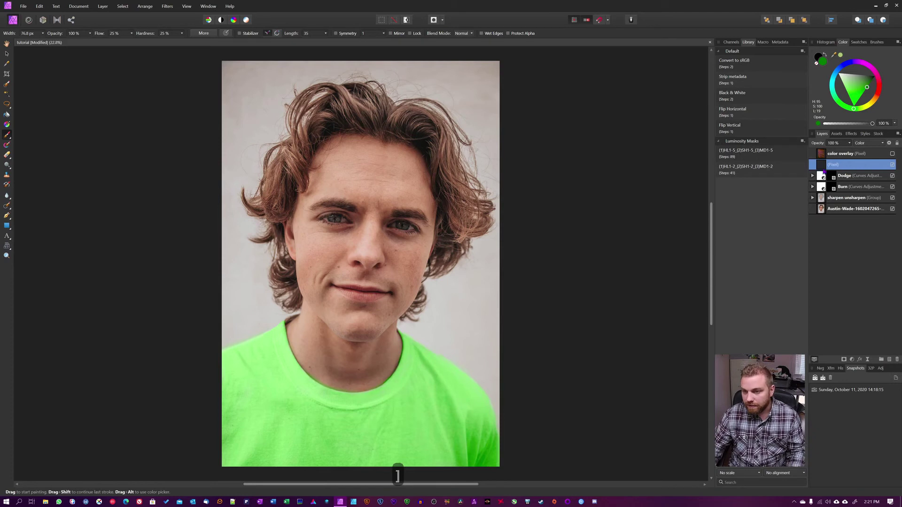
Step: Add an HSL adjustment, not a mask, for the painted shirt layer and nest it inside that layer
{"action": "left_click", "coordinate": [844, 360]}
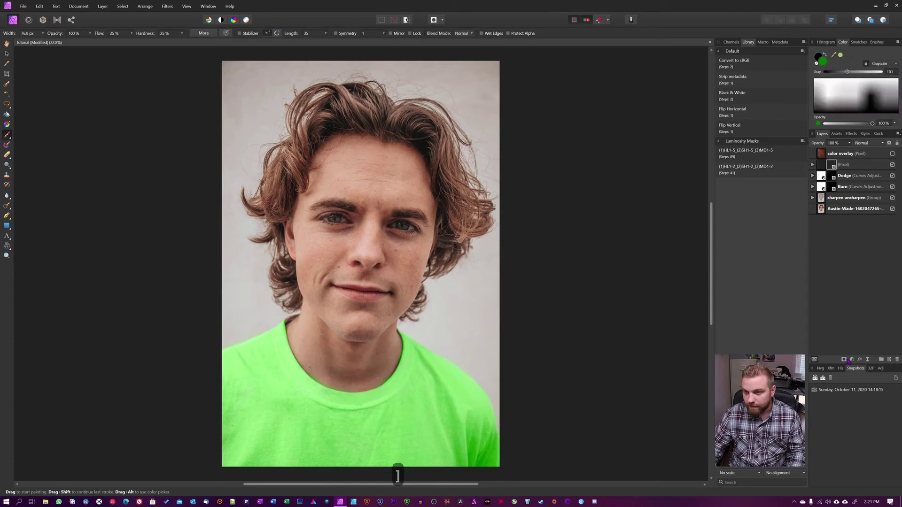
{"action": "key", "text": "ctrl+z"}
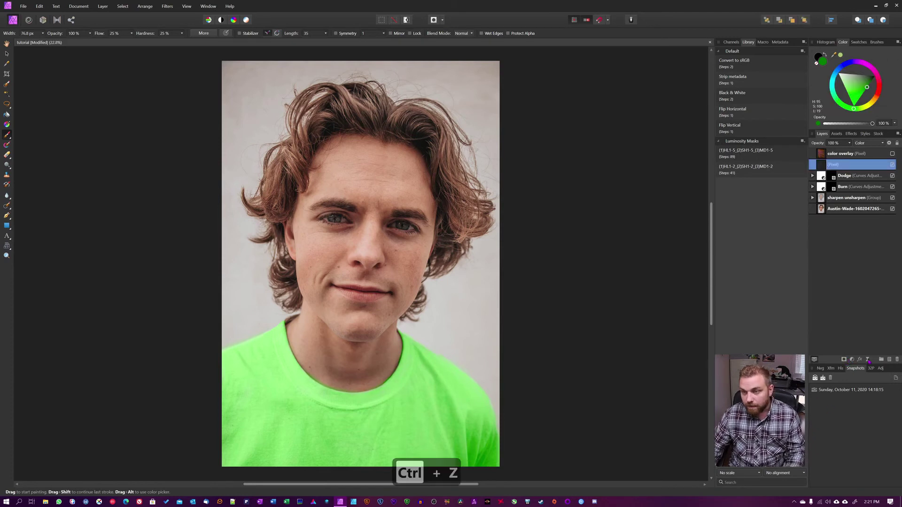
{"action": "left_click", "coordinate": [852, 360]}
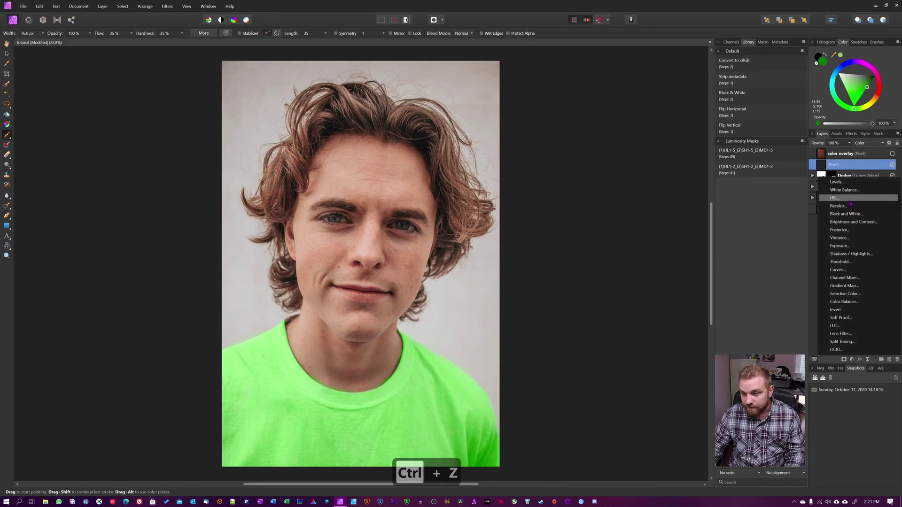
{"action": "left_click", "coordinate": [851, 200]}
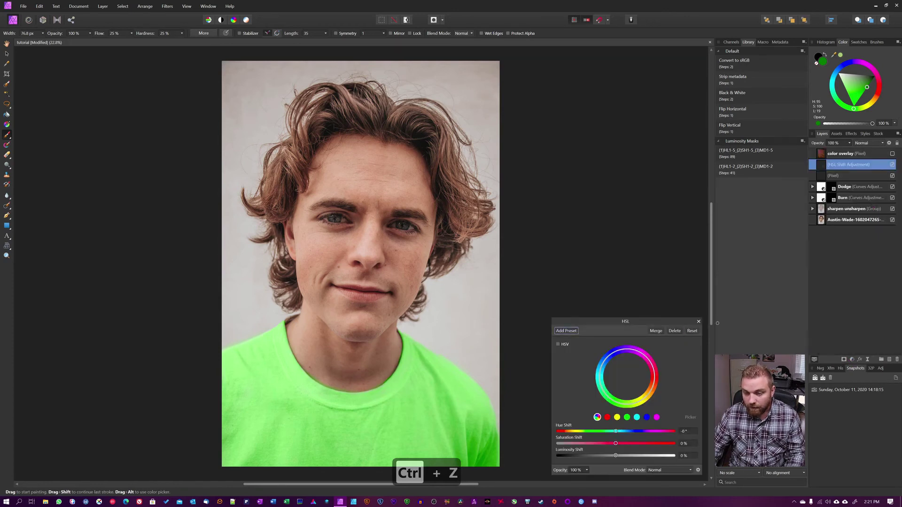
{"action": "left_click_drag", "start_coordinate": [821, 167], "coordinate": [826, 177]}
{"action": "left_click", "coordinate": [812, 165]}
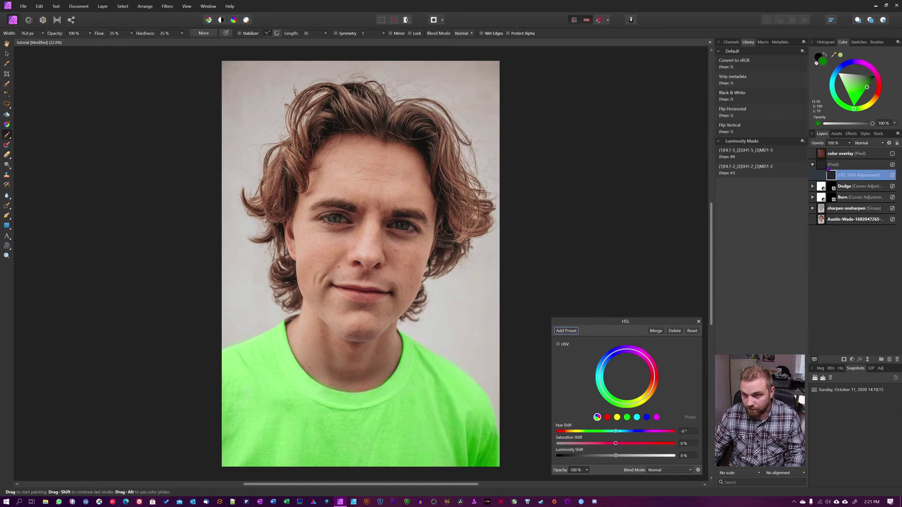
Step: Mute the shirt color with a hue shift of 5.7°, saturation of -54% and luminosity of 17%, and collapse the layer
{"action": "left_click_drag", "start_coordinate": [616, 443], "coordinate": [586, 448]}
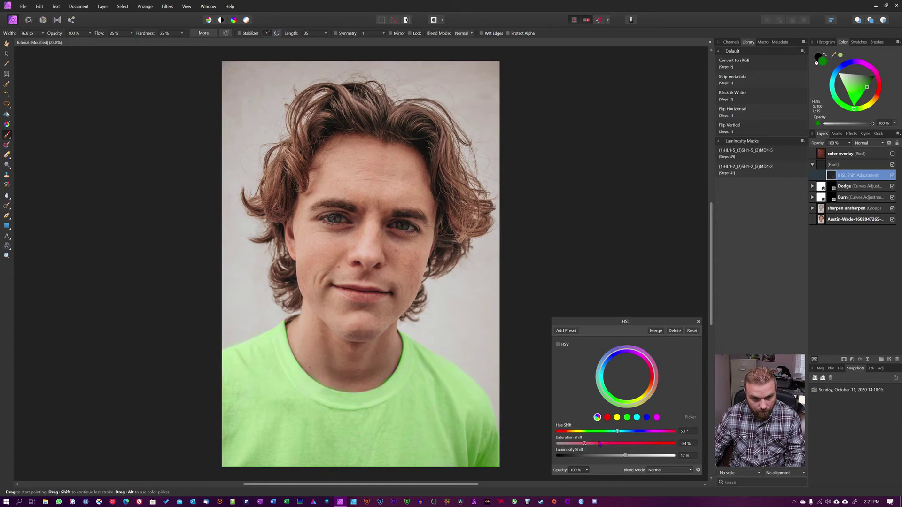
{"action": "left_click", "coordinate": [699, 321]}
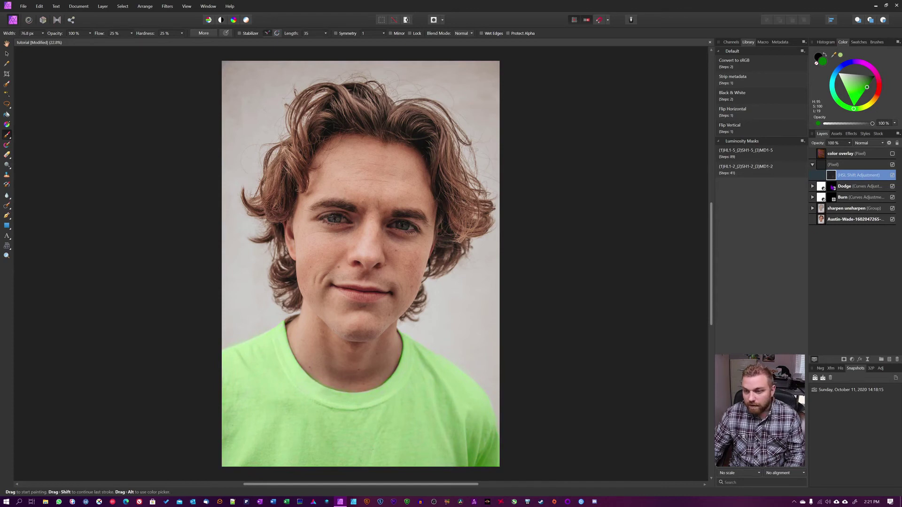
{"action": "left_click", "coordinate": [812, 165]}
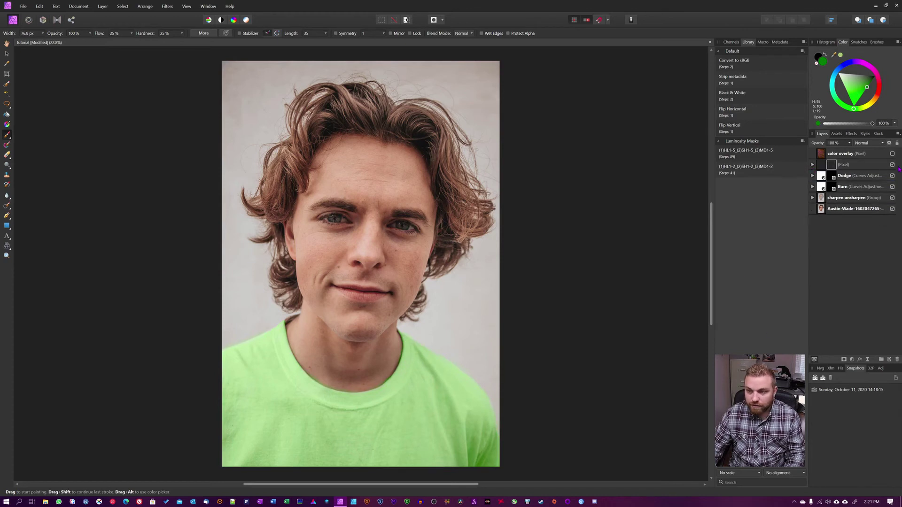
Step: Preview the portrait with the color overlay layer shown and hide that layer again
{"action": "left_click", "coordinate": [893, 155]}
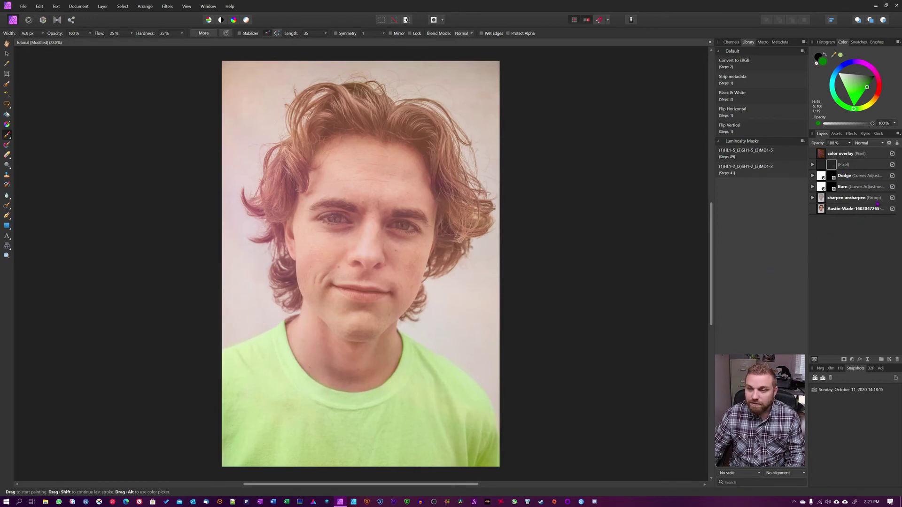
{"action": "left_click", "coordinate": [892, 154]}
Step: Add a pixel layer above the painted shirt layer, choose a light orange brush color and set the layer's blend mode to Color
{"action": "left_click", "coordinate": [862, 165]}
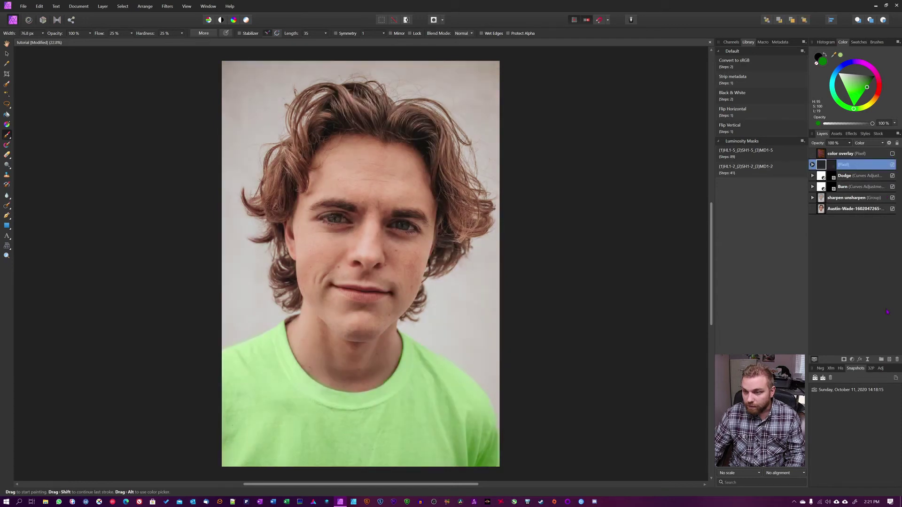
{"action": "left_click", "coordinate": [889, 360]}
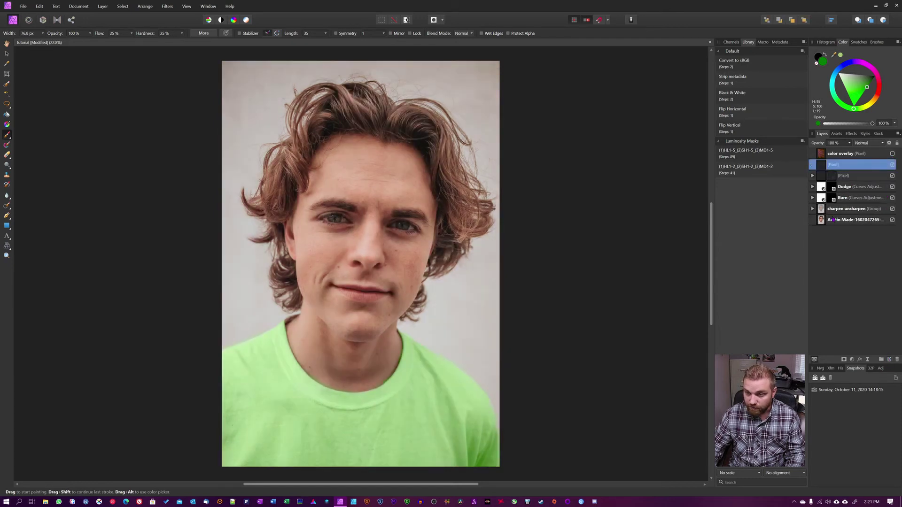
{"action": "mouse_move", "coordinate": [854, 108]}
{"action": "left_mouse_down"}
{"action": "mouse_move", "coordinate": [875, 98]}
{"action": "mouse_move", "coordinate": [849, 95]}
{"action": "left_mouse_up"}
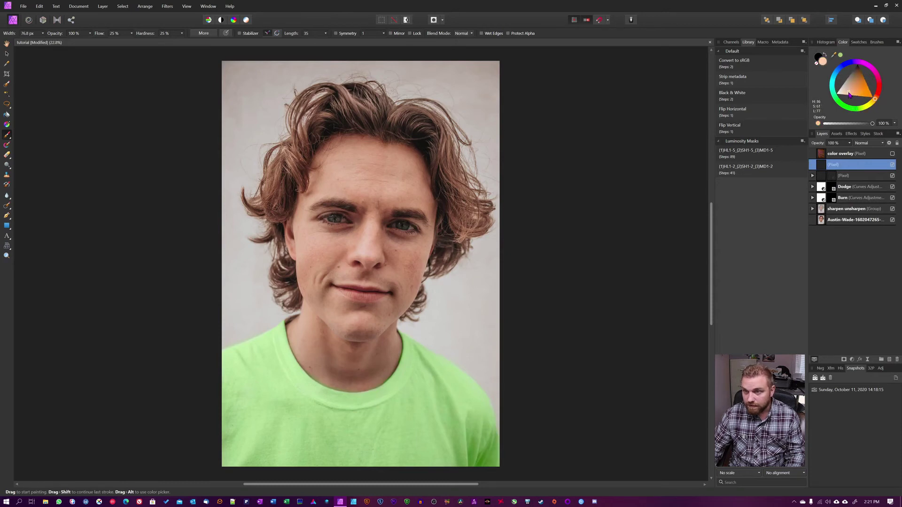
{"action": "left_click", "coordinate": [863, 143]}
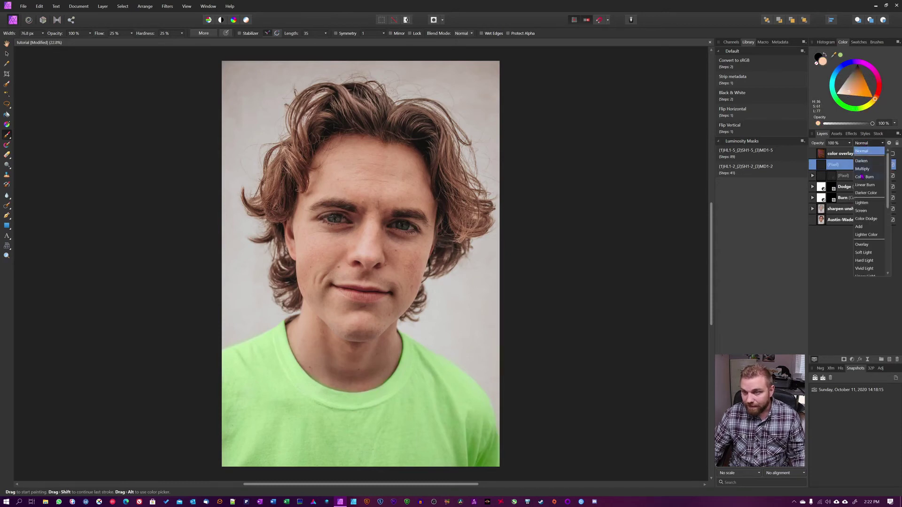
{"action": "scroll", "coordinate": [869, 231], "scroll_direction": "down", "scroll_amount": 5}
{"action": "left_click", "coordinate": [867, 234]}
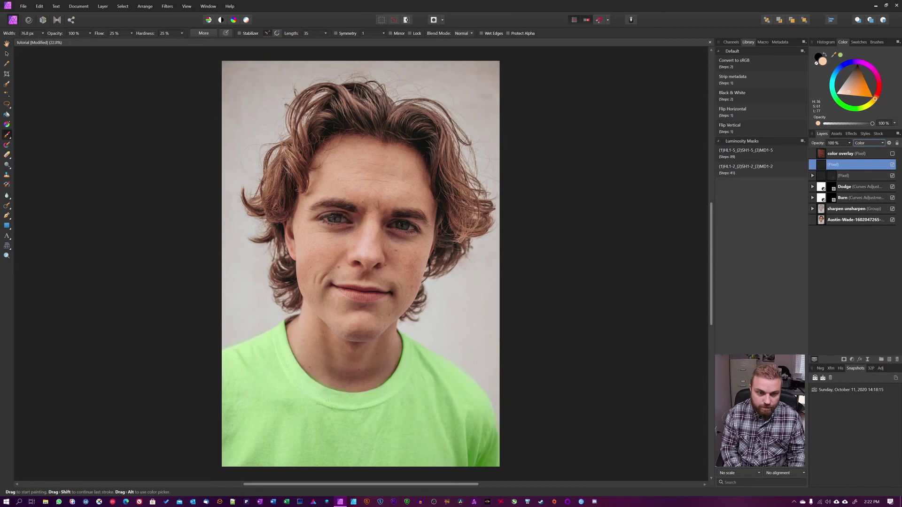
Step: Enlarge the brush to about 625 px and paint light orange over the forehead
{"action": "key", "text": "bracketright"}
{"action": "key", "text": "bracketright"}
{"action": "key", "text": "bracketright"}
{"action": "key", "text": "bracketright"}
{"action": "key", "text": "bracketright"}
{"action": "key", "text": "bracketright"}
{"action": "key", "text": "bracketright"}
{"action": "key", "text": "bracketright"}
{"action": "key", "text": "bracketright"}
{"action": "key", "text": "bracketright"}
{"action": "key", "text": "bracketright"}
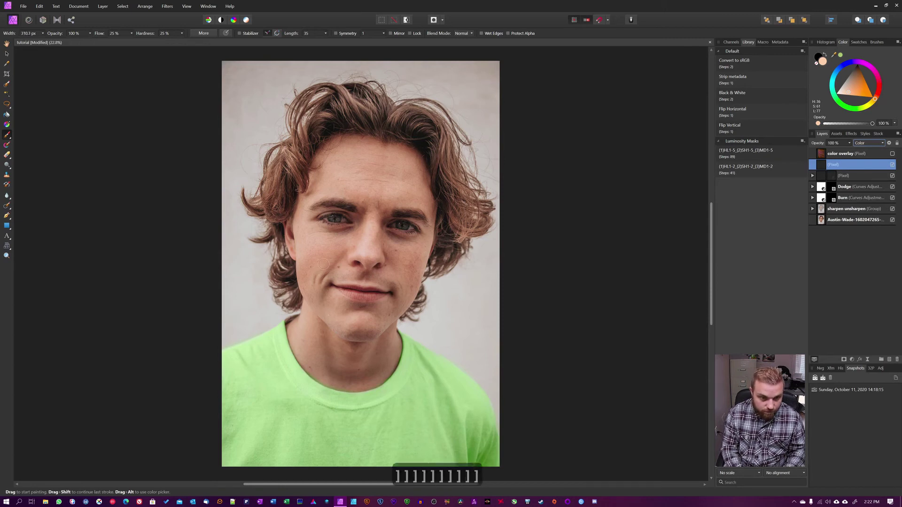
{"action": "key", "text": "bracketright"}
{"action": "key", "text": "bracketright"}
{"action": "key", "text": "bracketright"}
{"action": "key", "text": "bracketright"}
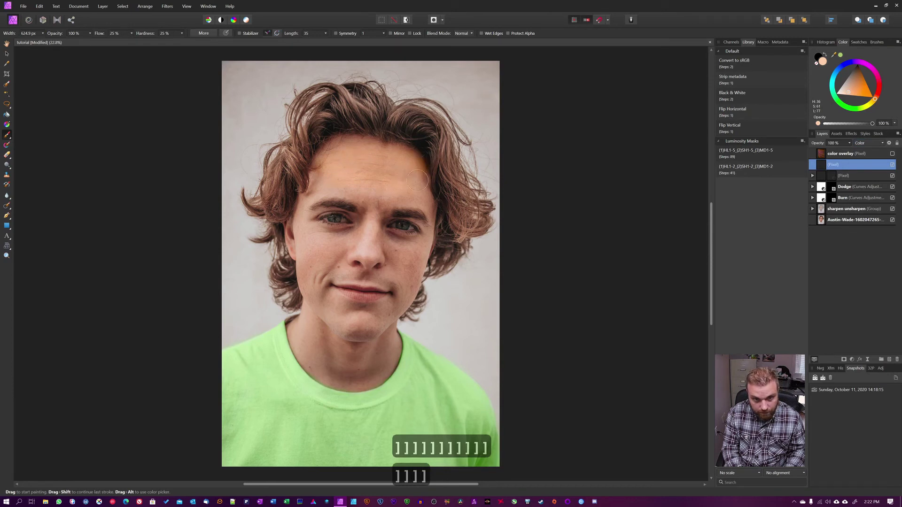
Step: Paint light orange down the face and around the cheeks, reducing the brush to about 123 px for the eye area
{"action": "key", "text": "bracketleft"}
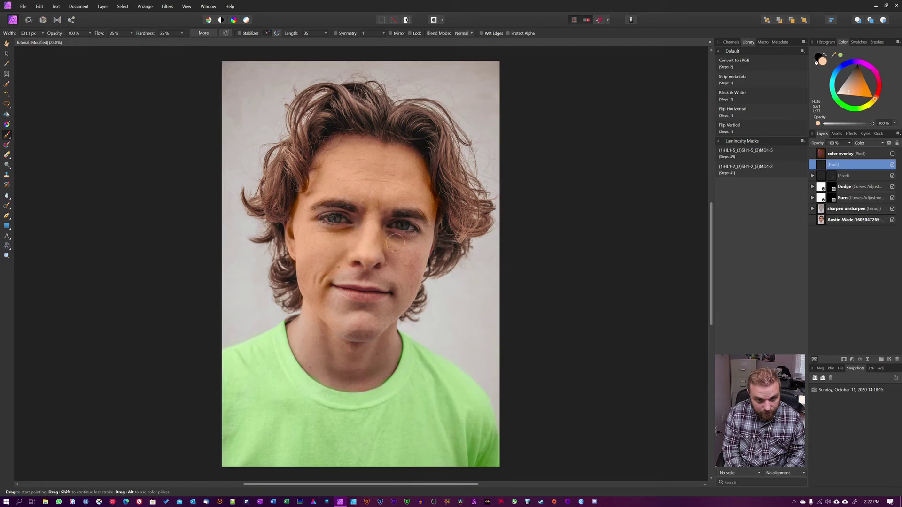
{"action": "key", "text": "bracketleft"}
{"action": "key", "text": "bracketleft"}
{"action": "key", "text": "bracketleft"}
{"action": "key", "text": "bracketleft"}
{"action": "key", "text": "bracketleft"}
{"action": "key", "text": "bracketleft"}
{"action": "key", "text": "bracketleft"}
{"action": "key", "text": "bracketleft"}
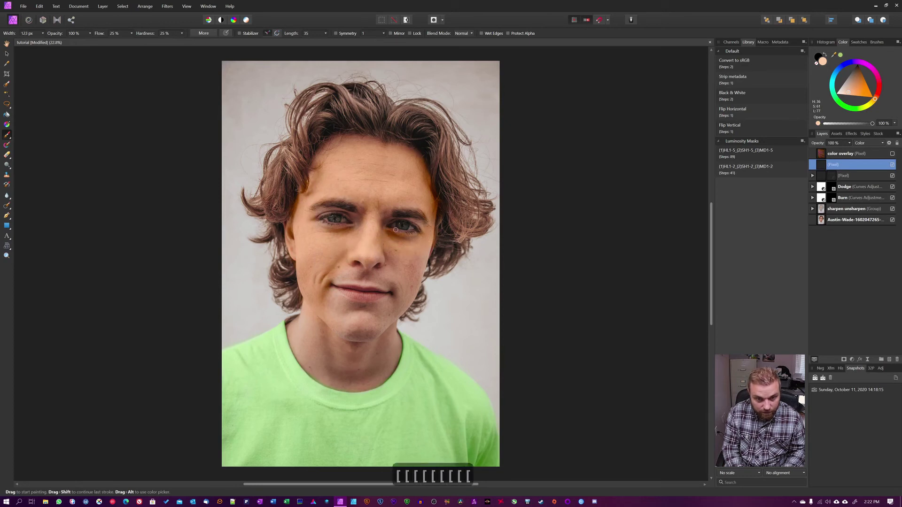
Step: Enlarge the brush to about 433 px and paint light orange over the rest of the face and the neck
{"action": "key", "text": "bracketright"}
{"action": "key", "text": "bracketright"}
{"action": "key", "text": "bracketright"}
{"action": "key", "text": "bracketright"}
{"action": "key", "text": "bracketright"}
{"action": "key", "text": "bracketright"}
{"action": "key", "text": "bracketright"}
{"action": "key", "text": "bracketright"}
{"action": "key", "text": "bracketright"}
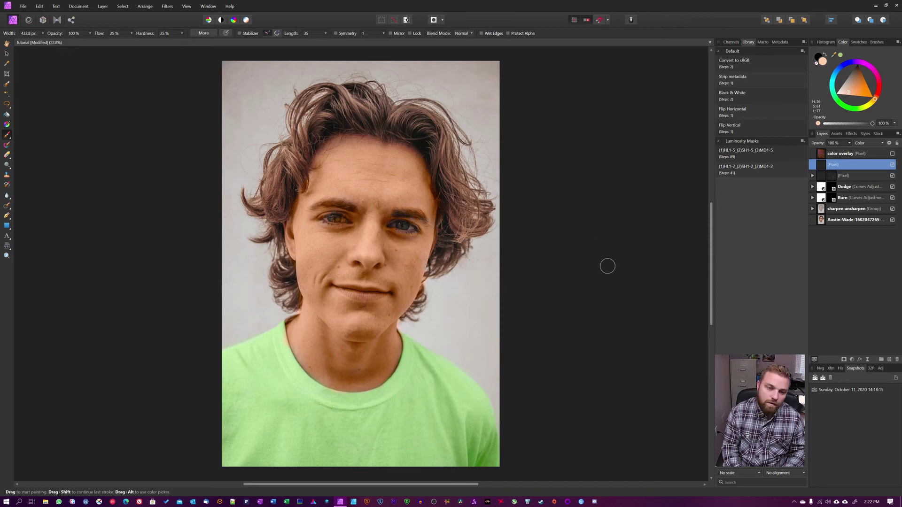
Step: Add a mask to the light orange skin layer and set the brush color to black
{"action": "left_click", "coordinate": [844, 359]}
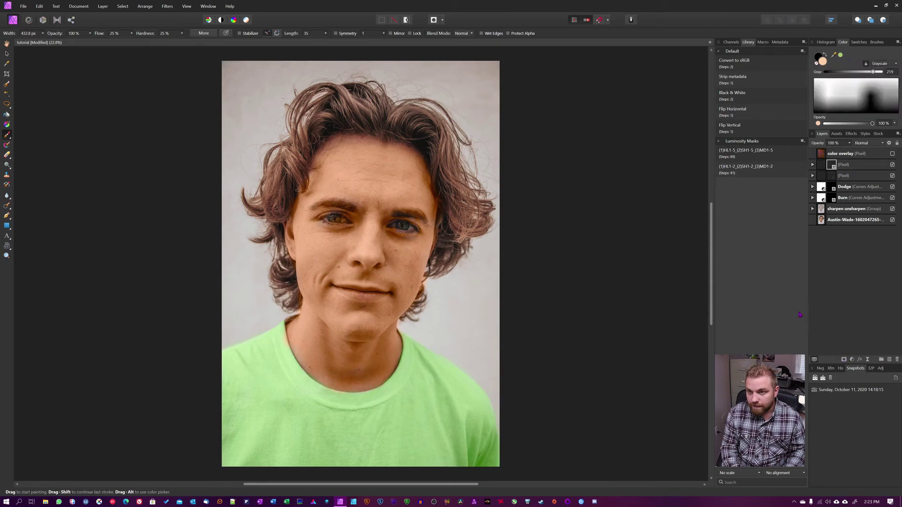
{"action": "key", "text": "d"}
{"action": "key", "text": "x"}
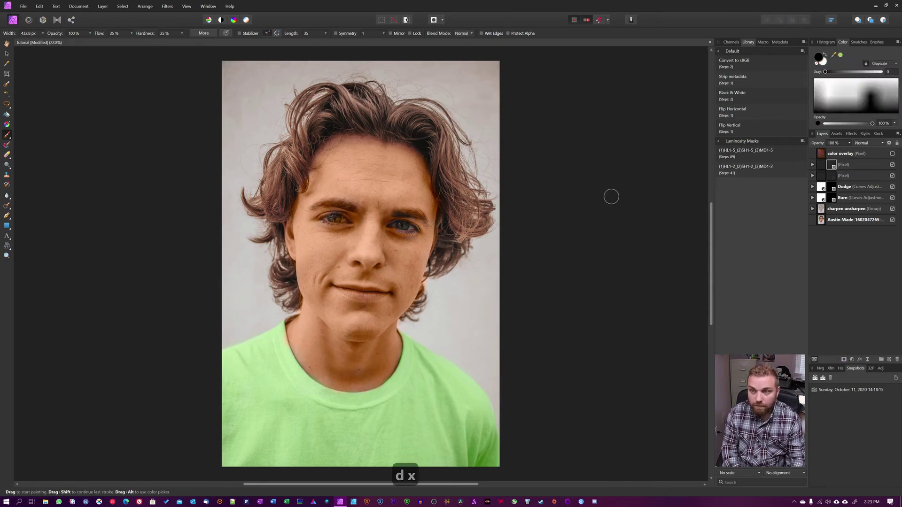
Step: Reduce the brush to about 139 px, mask the skin tint off the lips and eyes, and expand the skin layer
{"action": "key", "text": "bracketleft"}
{"action": "key", "text": "bracketleft"}
{"action": "key", "text": "bracketleft"}
{"action": "key", "text": "bracketleft"}
{"action": "key", "text": "bracketleft"}
{"action": "key", "text": "bracketleft"}
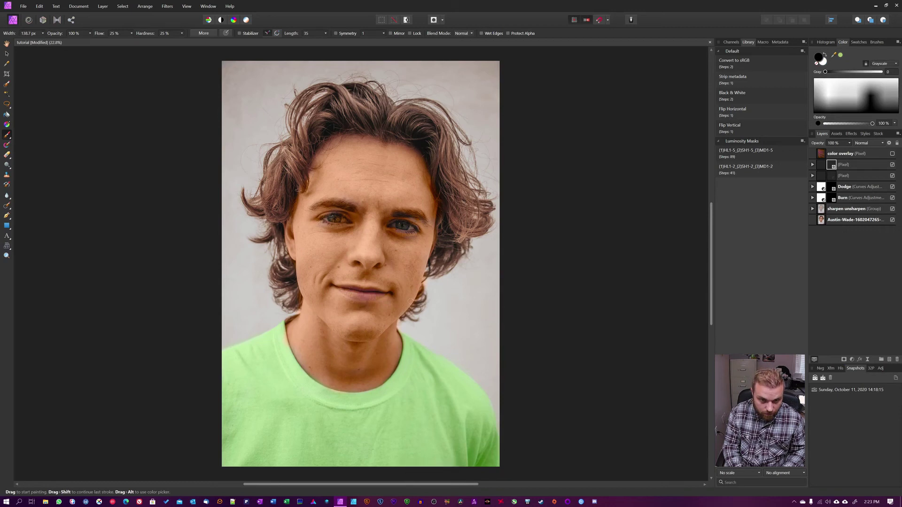
{"action": "left_click", "coordinate": [812, 164]}
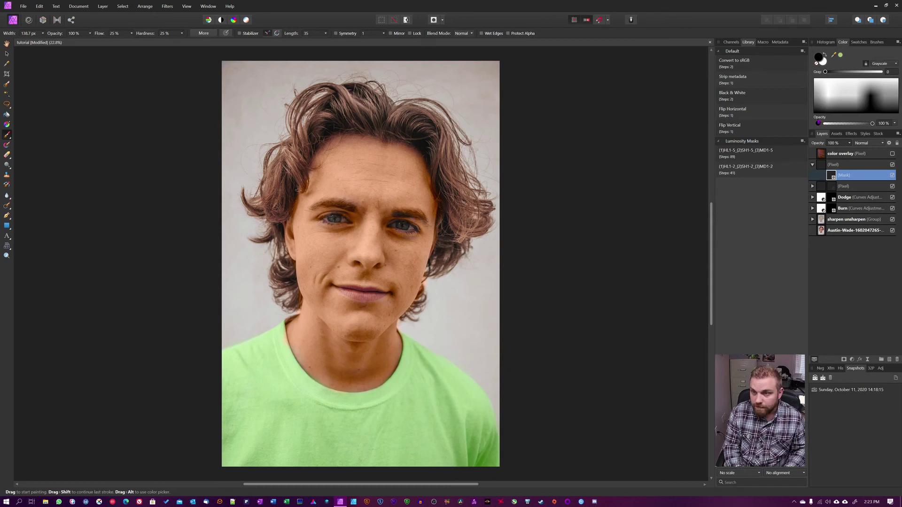
Step: Add a new pixel layer above the masked skin tint layer and choose orange as the brush color
{"action": "left_click", "coordinate": [821, 166]}
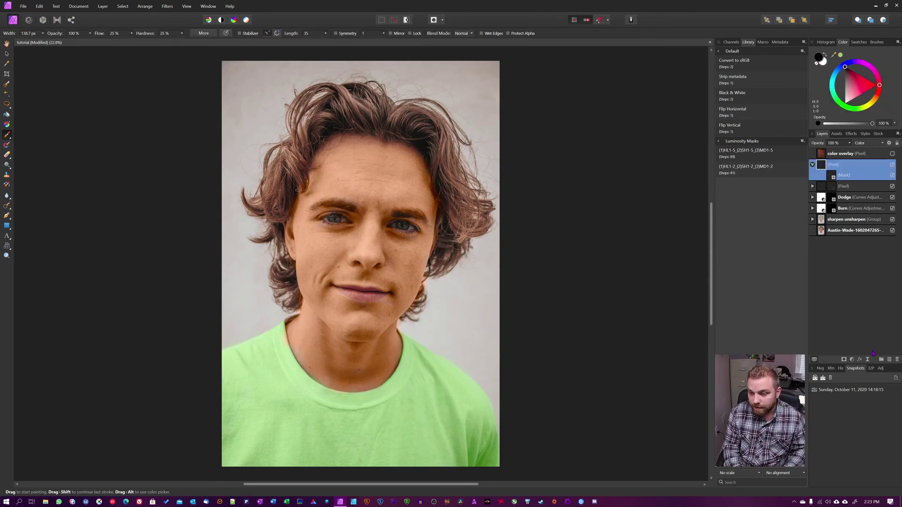
{"action": "left_click", "coordinate": [889, 359]}
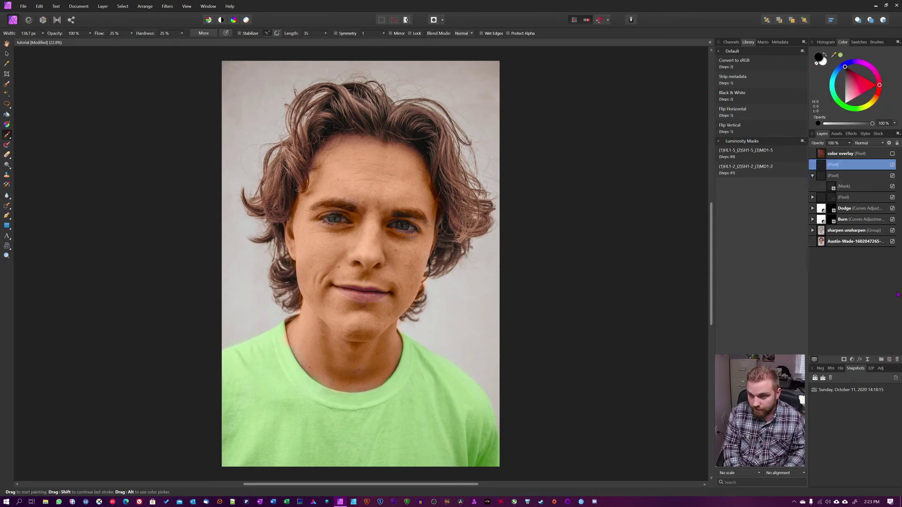
{"action": "left_click", "coordinate": [872, 100]}
{"action": "left_click_drag", "start_coordinate": [872, 101], "coordinate": [859, 87]}
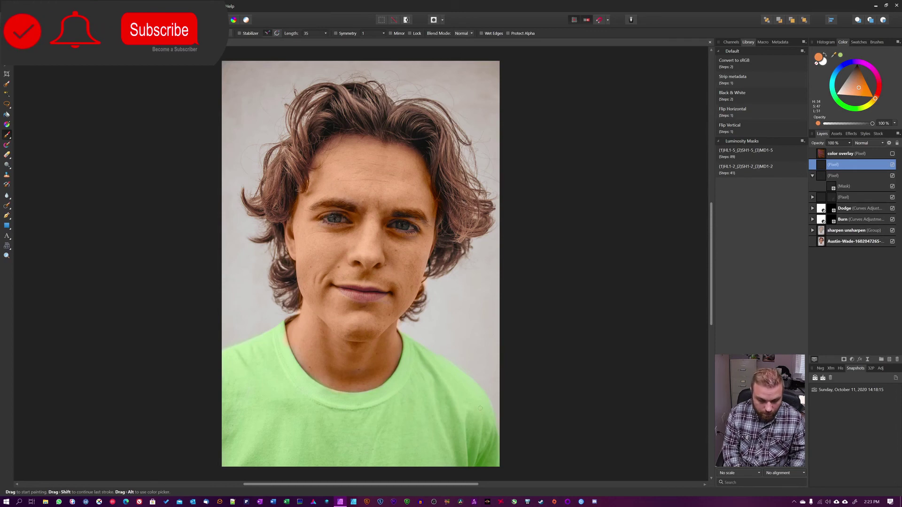
Step: Switch to the Color Replacement Brush at 13% opacity and darken the orange to H 34, S 52, L 37
{"action": "key", "text": "b"}
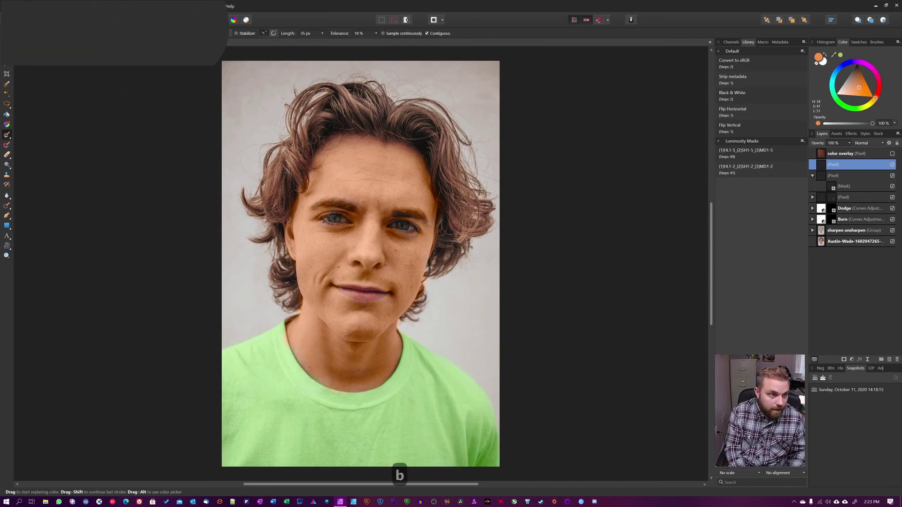
{"action": "left_click_drag", "start_coordinate": [55, 35], "coordinate": [52, 36]}
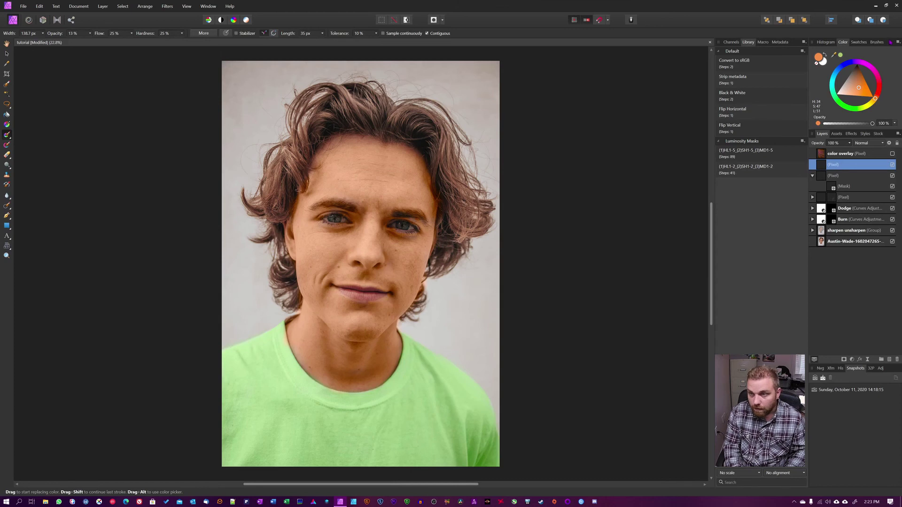
{"action": "left_click", "coordinate": [860, 83]}
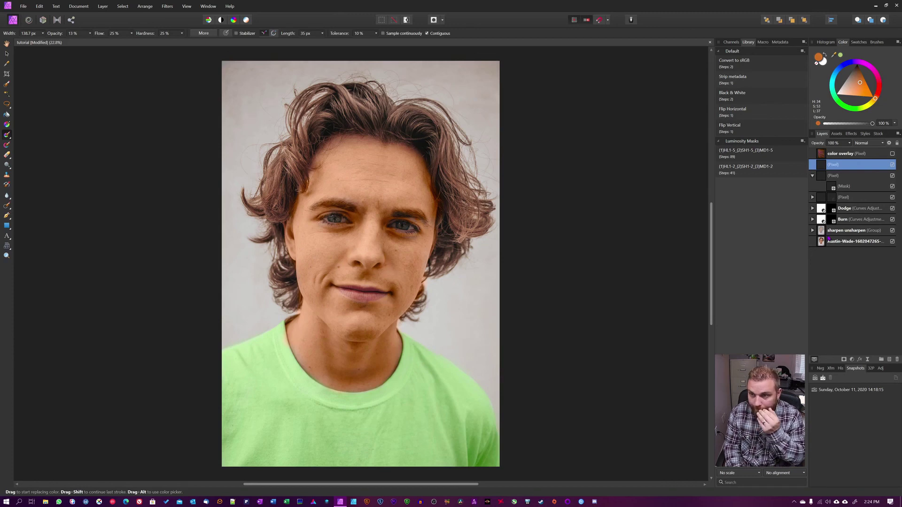
Step: Set the new pixel layer's blend mode to Color and group it with the masked skin tint layer
{"action": "left_click", "coordinate": [871, 144]}
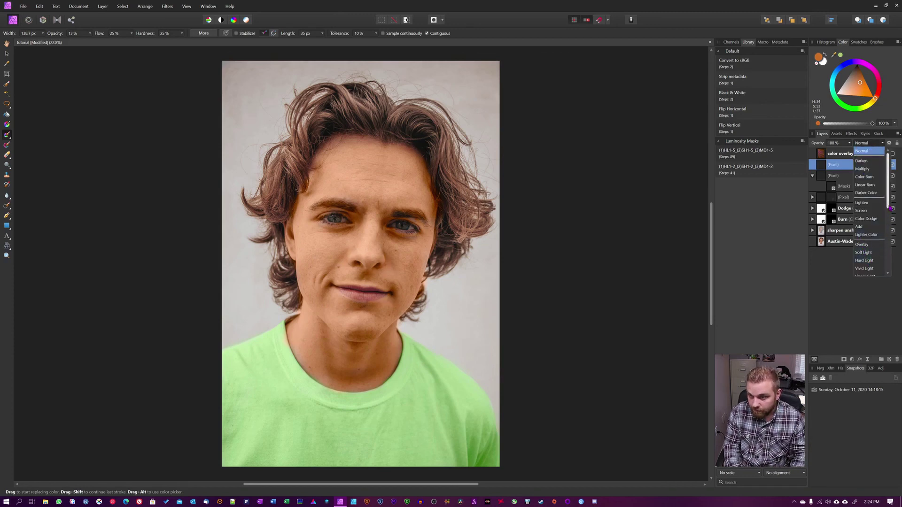
{"action": "scroll", "coordinate": [889, 208], "scroll_direction": "down", "scroll_amount": 5}
{"action": "left_click", "coordinate": [863, 256]}
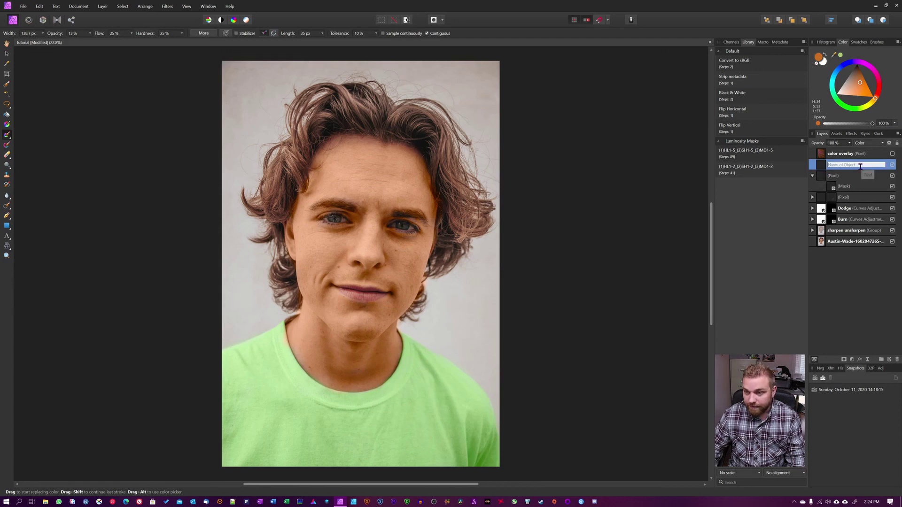
{"action": "left_click", "coordinate": [847, 176], "text": "ctrl"}
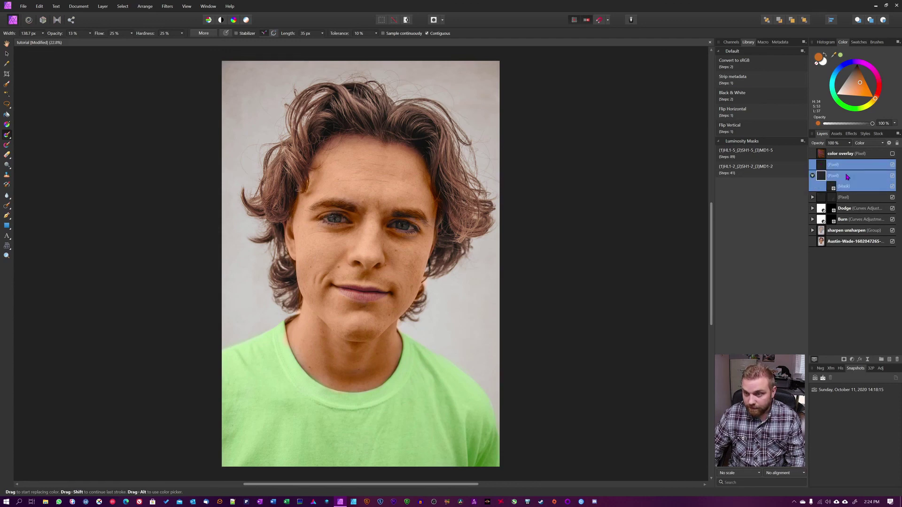
{"action": "key", "text": "ctrl+g"}
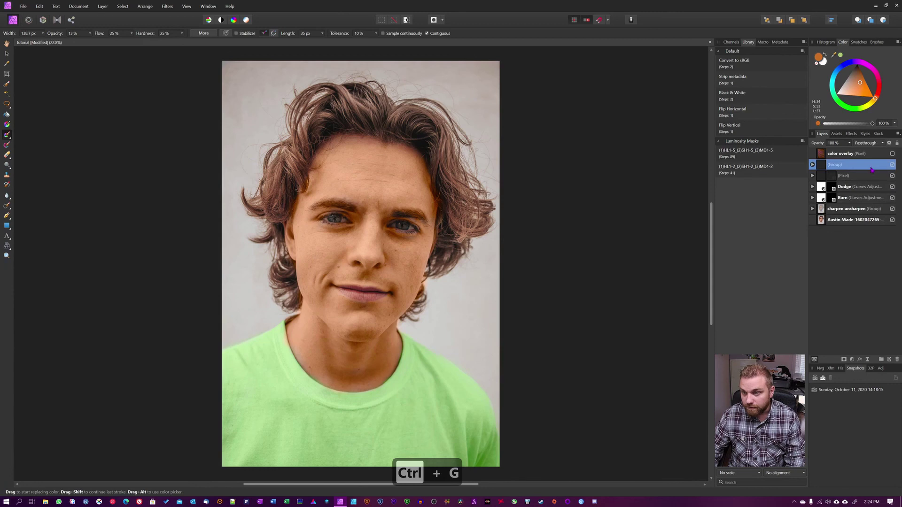
Step: Turn on the color overlay layer and toggle all layers above the original photo to compare before and after
{"action": "left_click", "coordinate": [892, 154]}
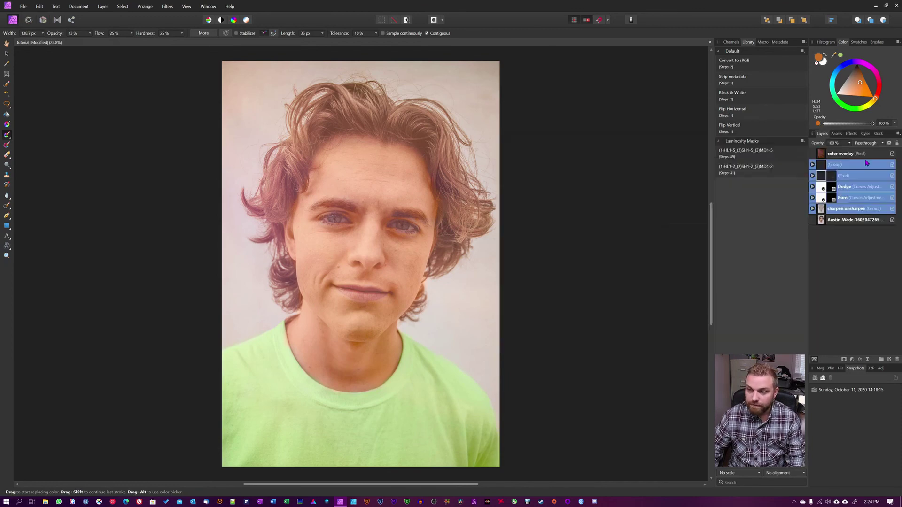
{"action": "left_click", "coordinate": [858, 155]}
{"action": "left_click", "coordinate": [854, 209], "text": "shift"}
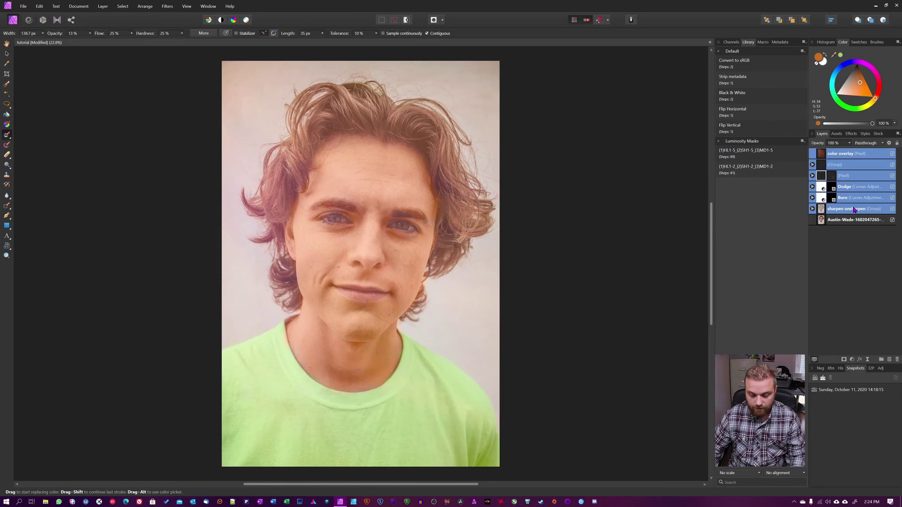
{"action": "left_click", "coordinate": [892, 154]}
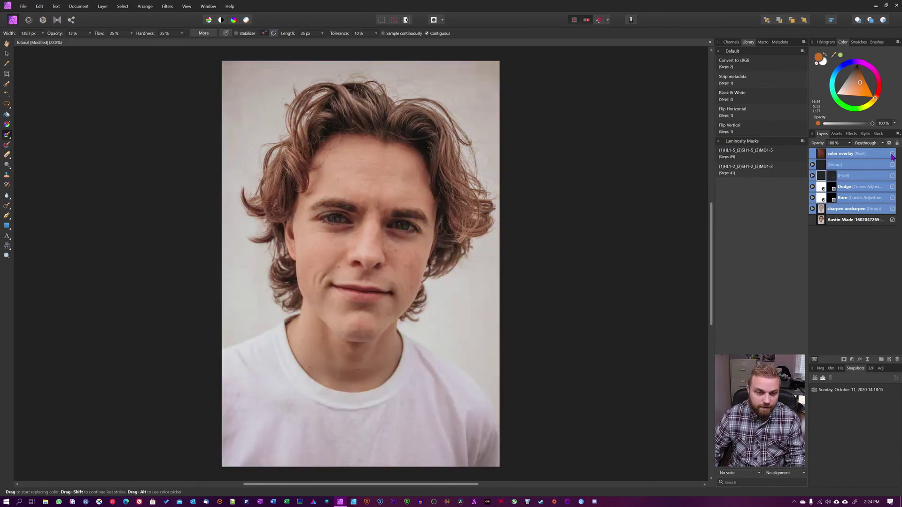
{"action": "left_click", "coordinate": [892, 154]}
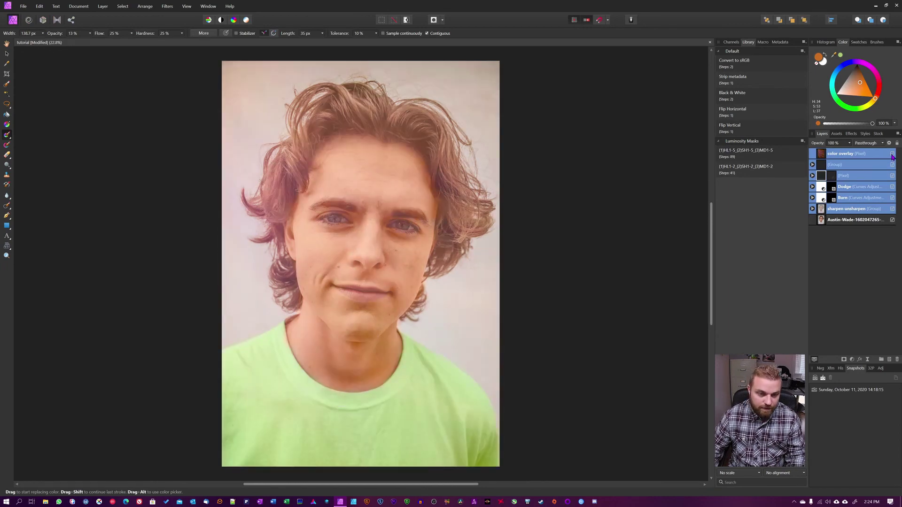
{"action": "left_click", "coordinate": [892, 154]}
{"action": "left_click", "coordinate": [892, 154]}
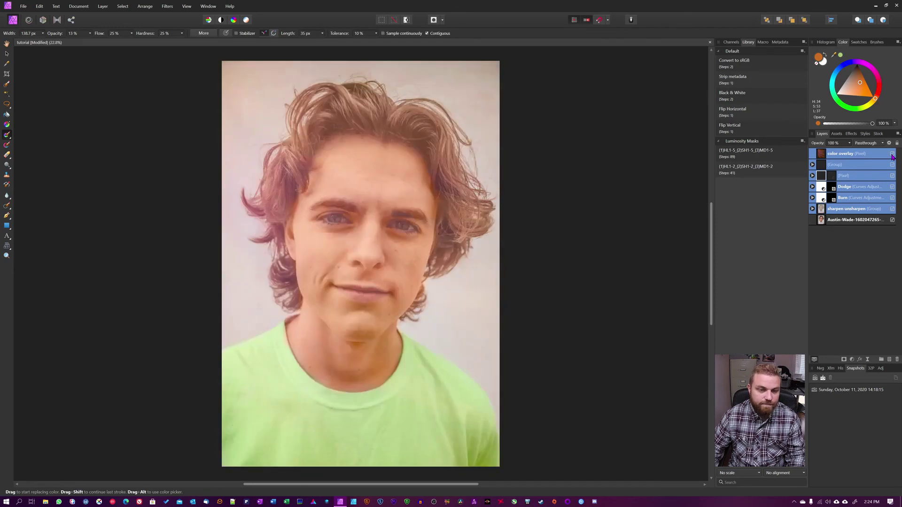
{"action": "left_click", "coordinate": [892, 155]}
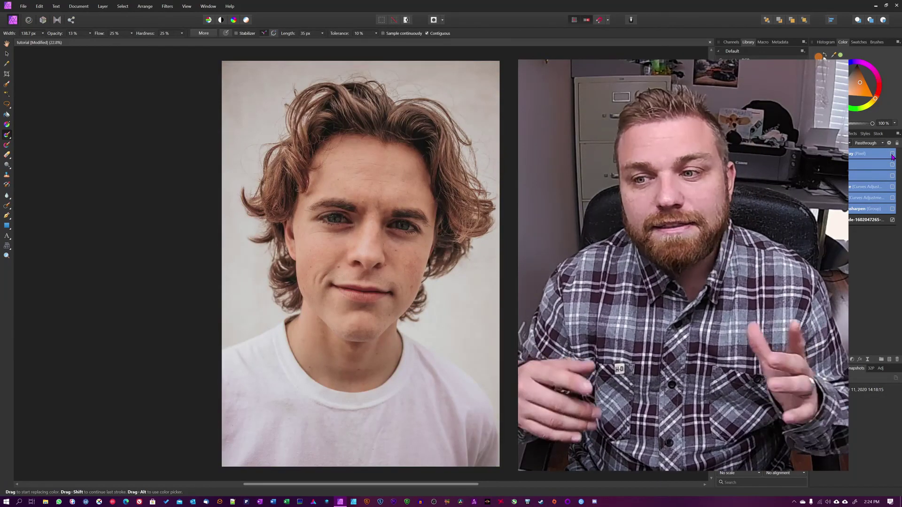
{"action": "left_click", "coordinate": [892, 155]}
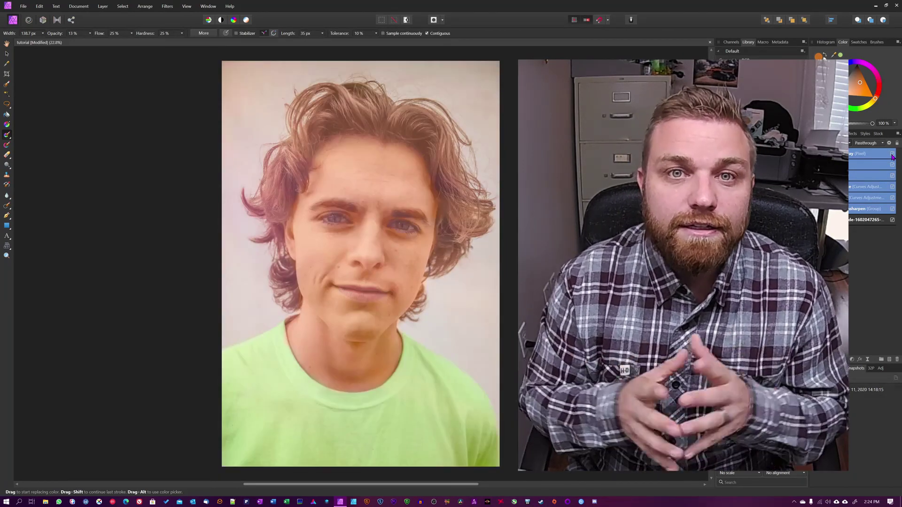